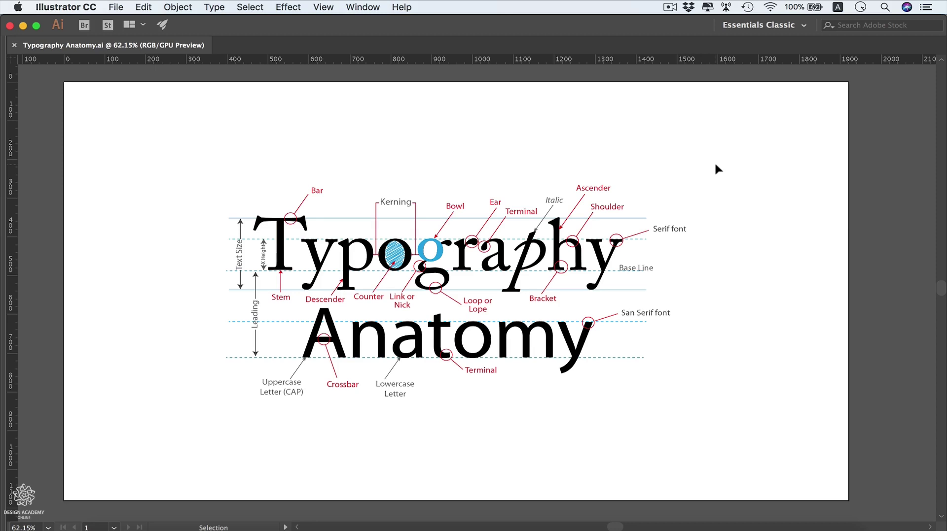
- Show the hidden tools and panels, add the point text "Typography" in the blank area above the anatomy diagram, and deselect it
key("Tab")
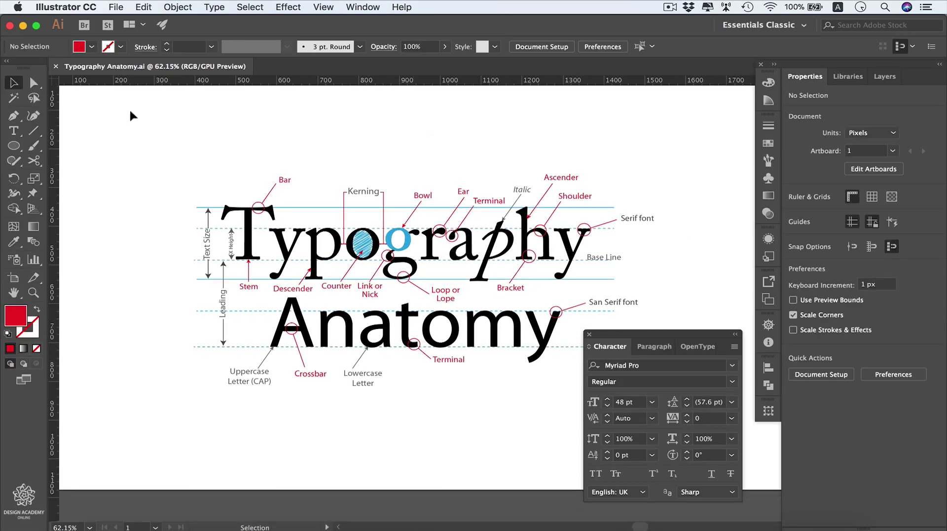
left_click(14, 132)
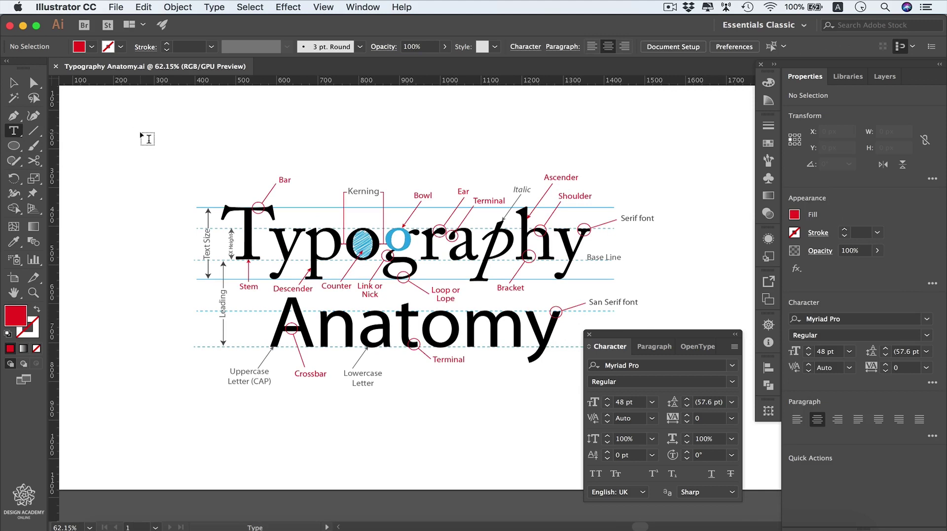
left_click(148, 139)
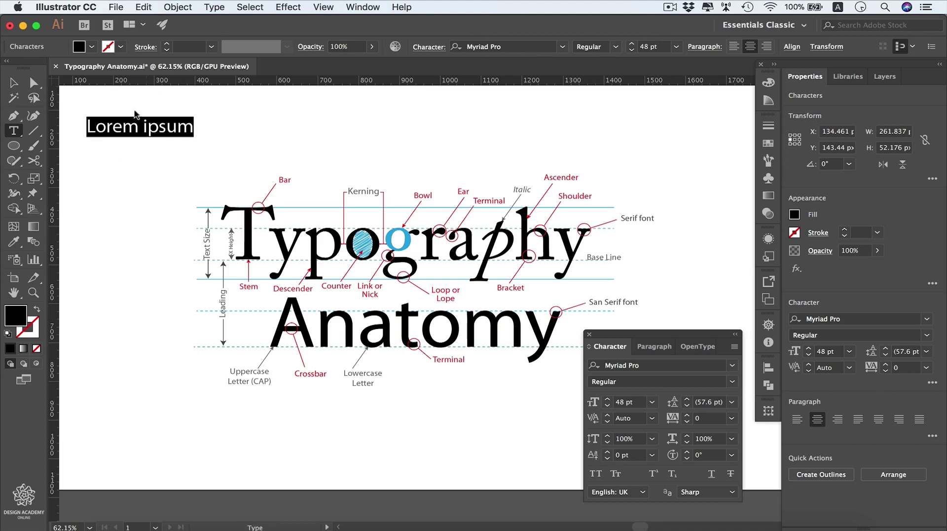
key("BackSpace")
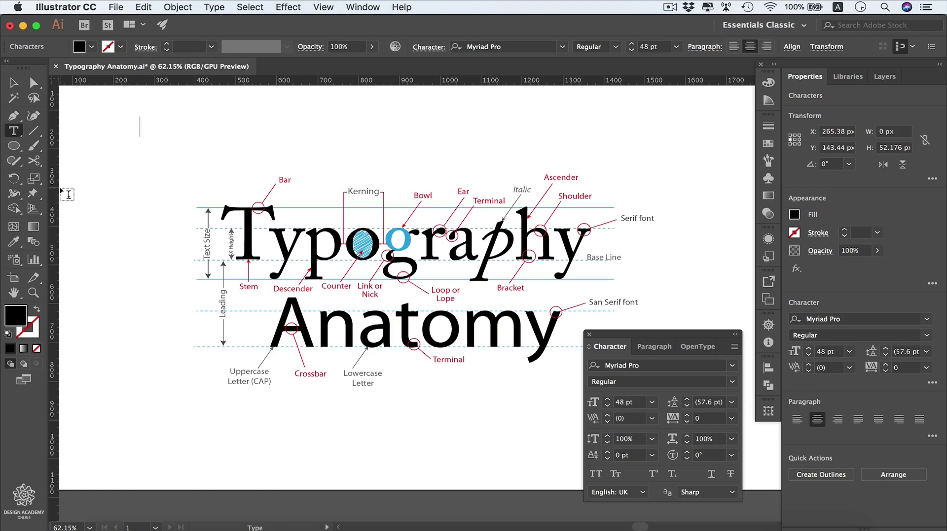
type("Typor")
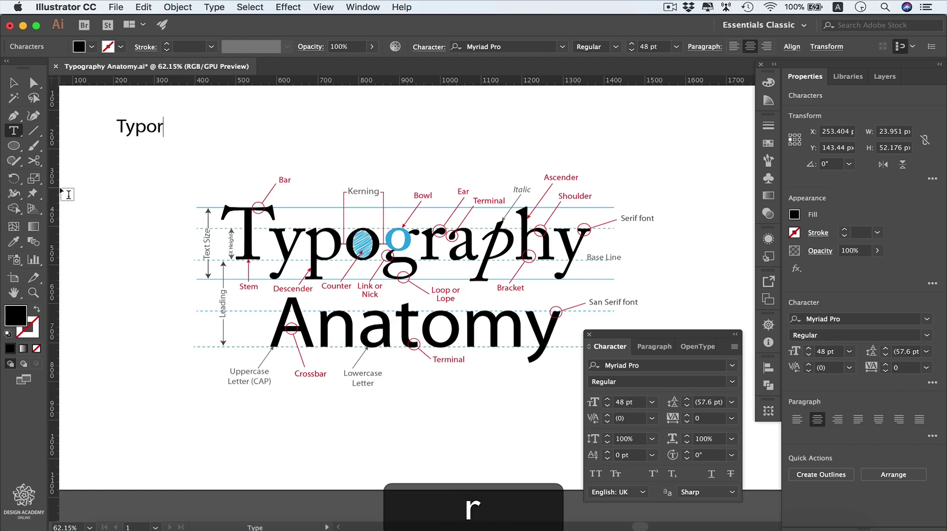
key("BackSpace")
type("ography")
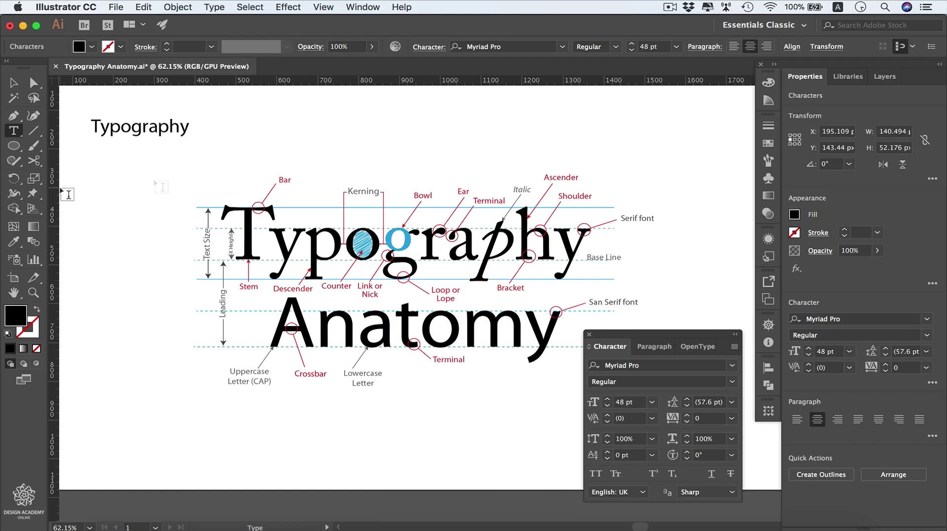
key("Escape")
key("t")
key("super")
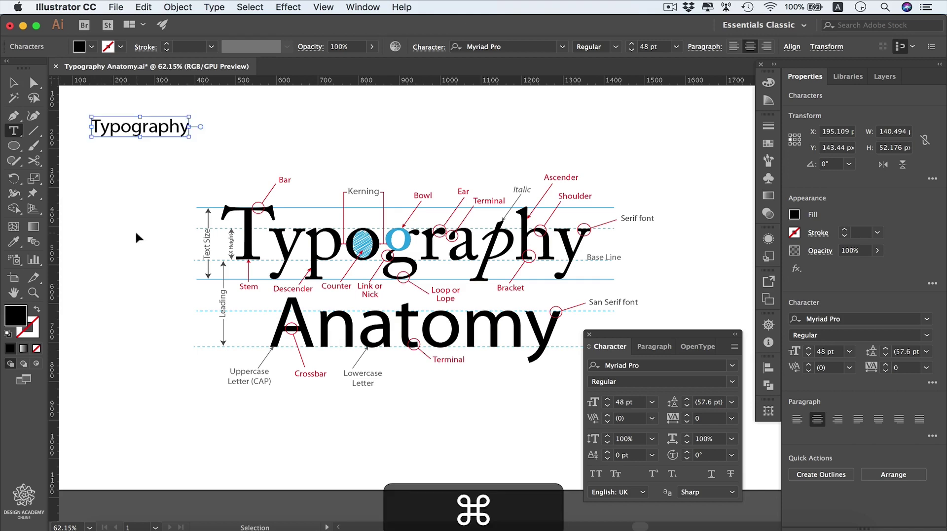
left_click(136, 233, "super")
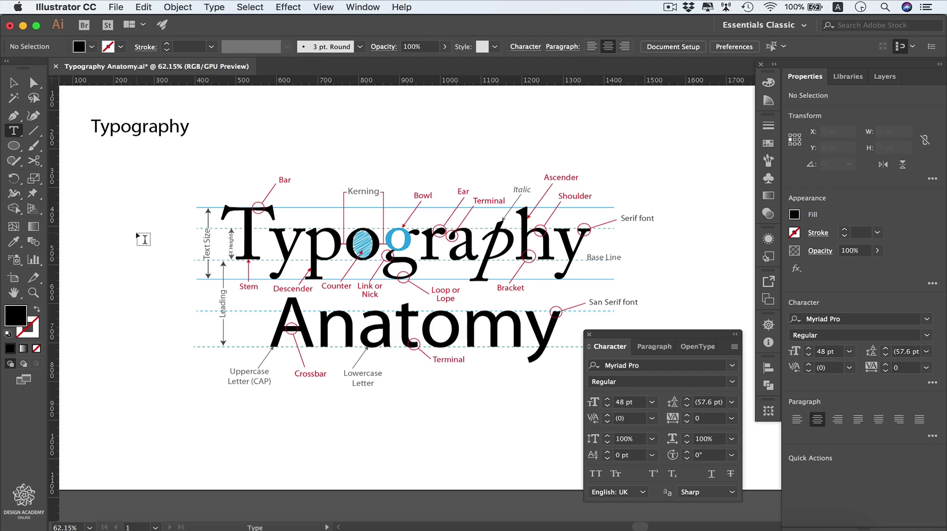
- Move the new "Typography" text slightly down and to the right, and scale it up proportionally to about 93 pt
key("v")
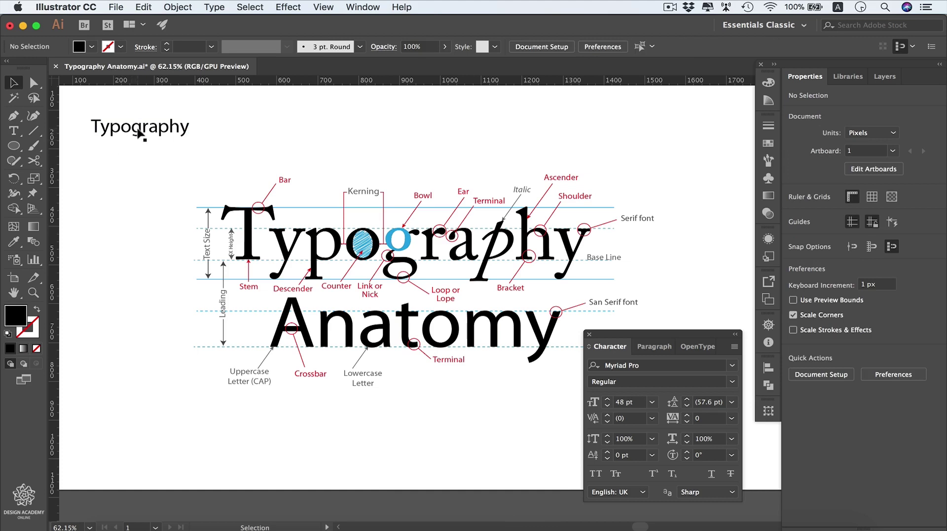
left_click_drag(157, 134, 167, 159)
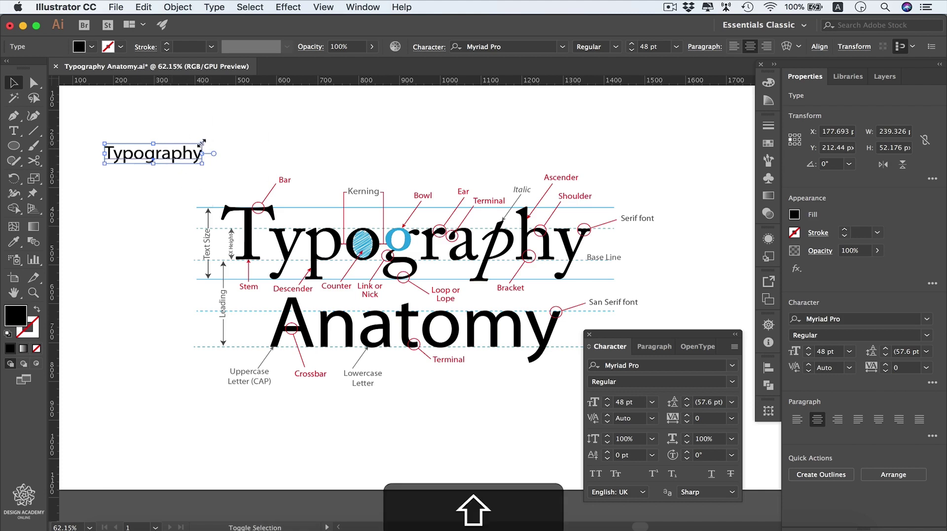
left_click_drag(204, 143, 315, 109)
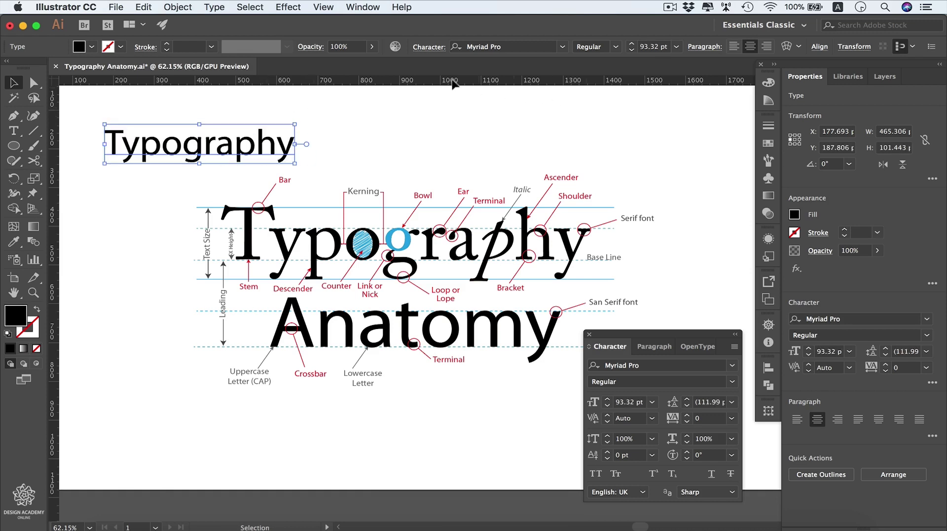
- Try the 72 pt preset on the "Typography" text and set its font size to 92 pt
left_click(677, 47)
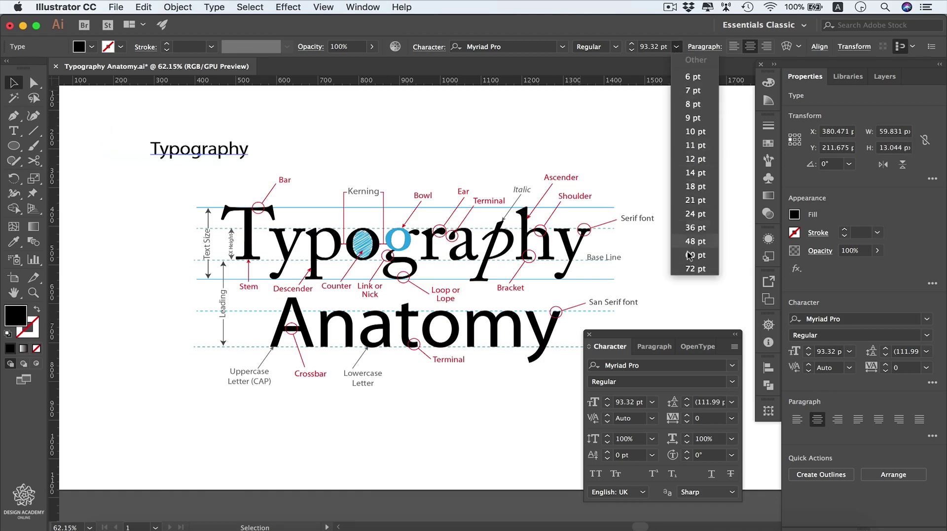
left_click(695, 269)
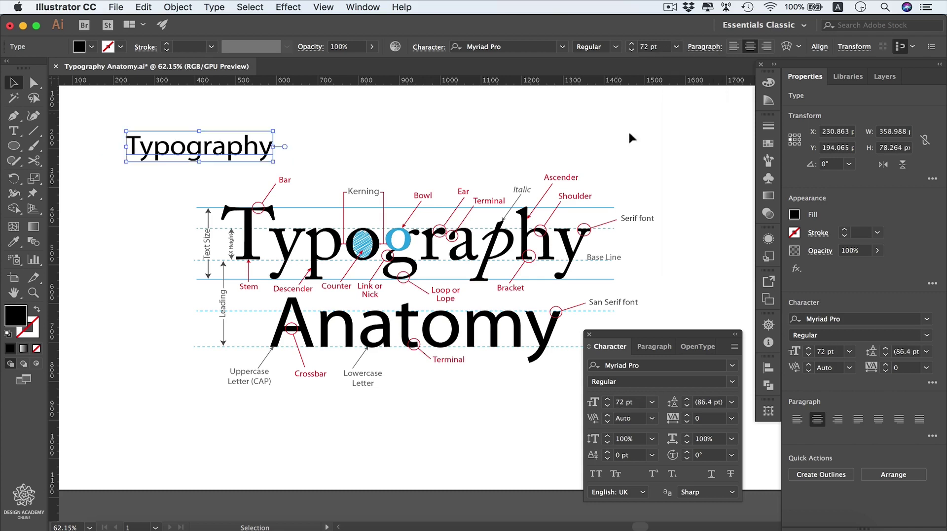
left_click(659, 45)
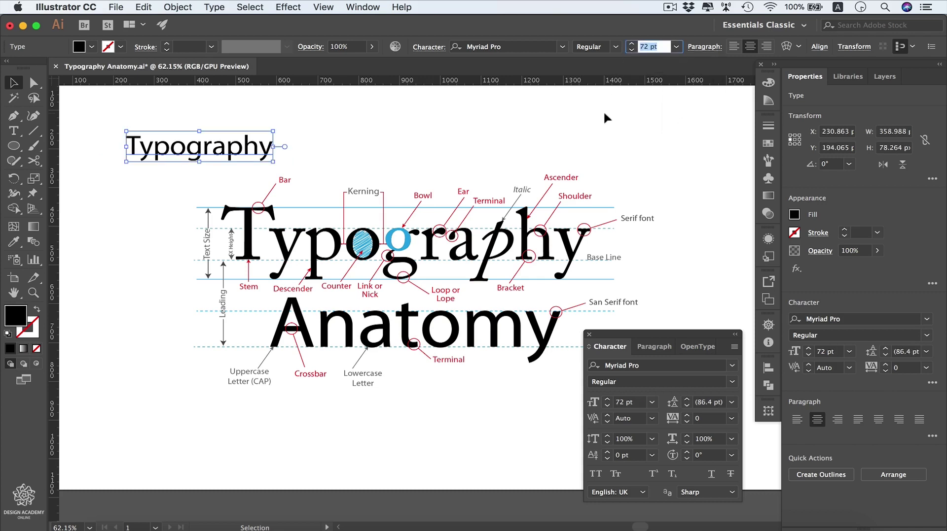
type("92")
key("Return")
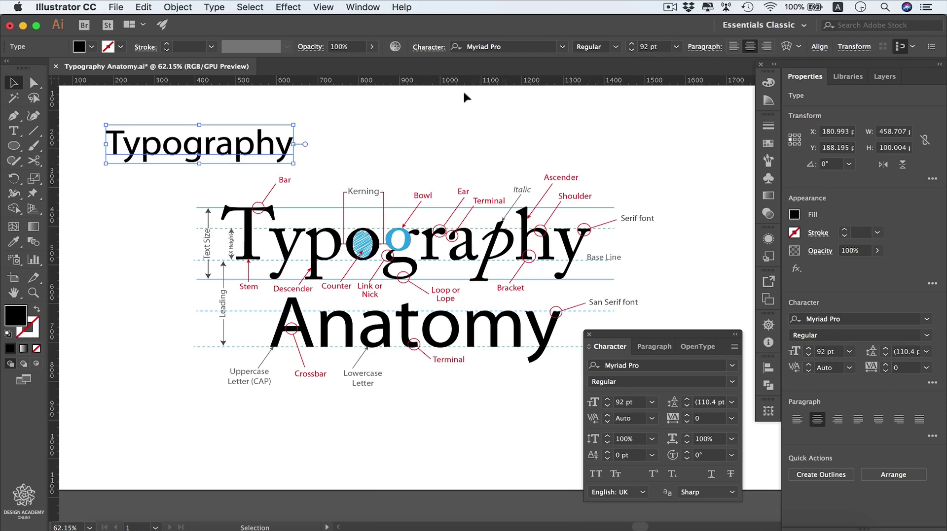
- Change the "Typography" text to the Arno Pro font in the Semibold style
left_click(563, 47)
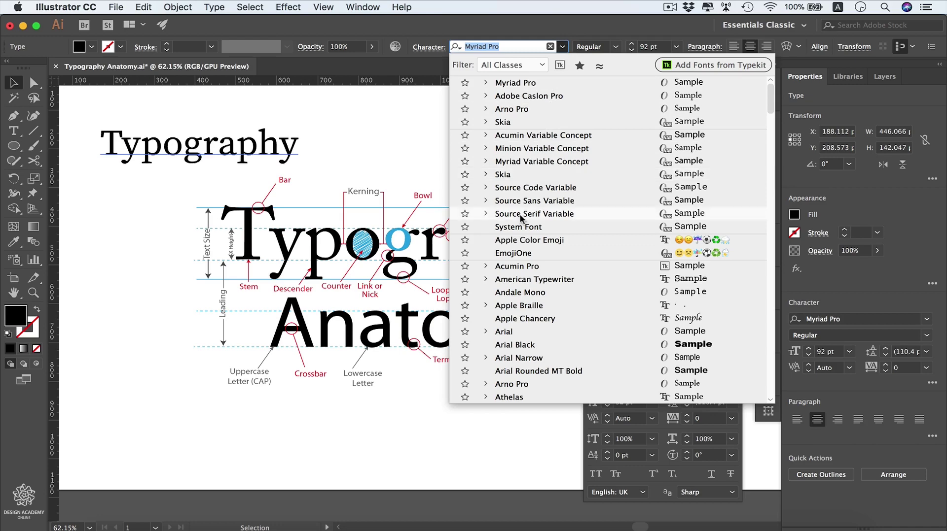
left_click(540, 384)
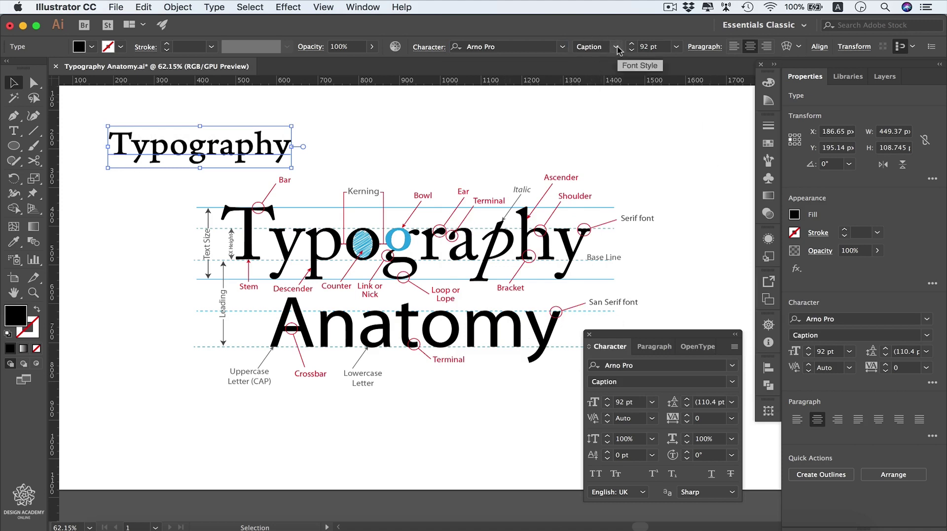
left_click(616, 47)
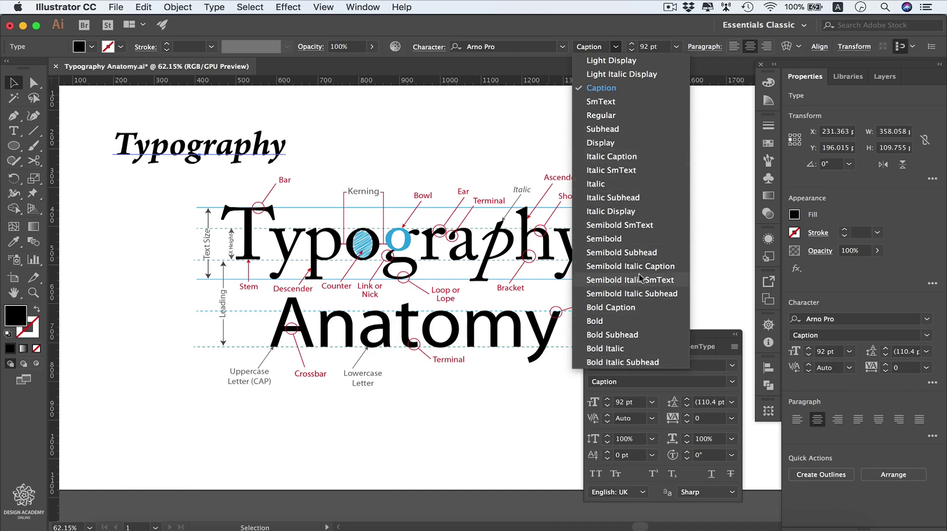
left_click(637, 240)
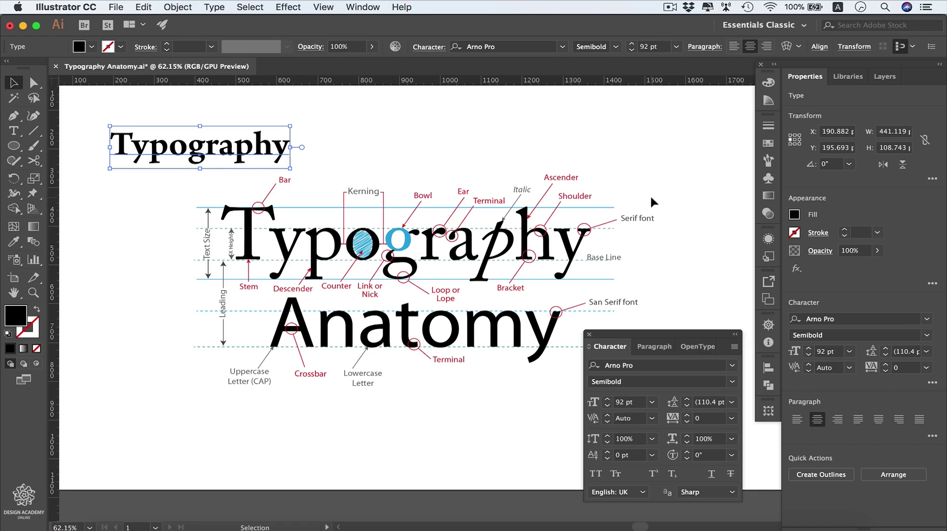
- Examine the full set of character formatting options for the selected text and the different places that offer them
left_click(435, 51)
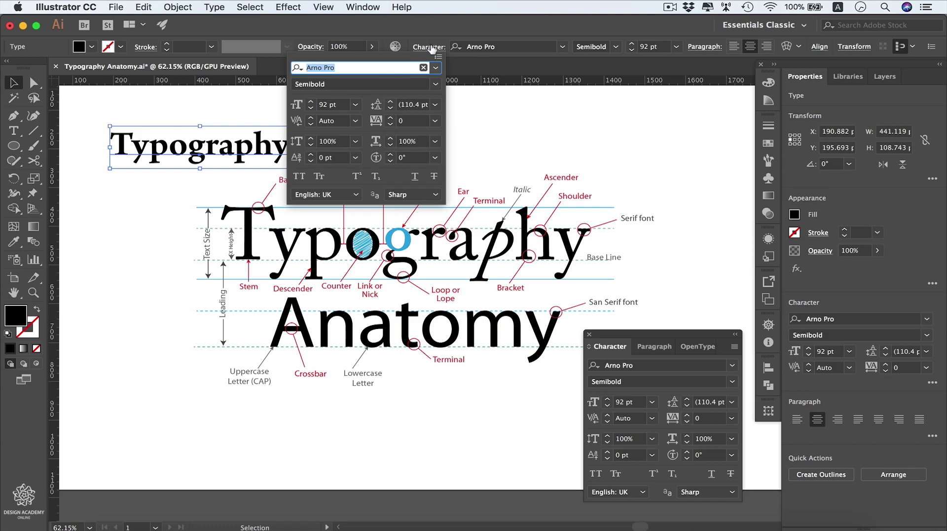
key("Escape")
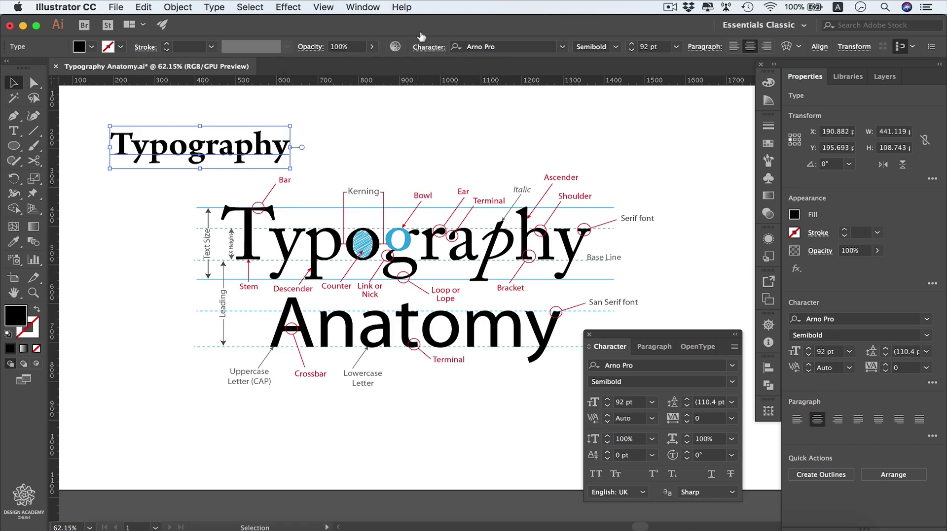
left_click(360, 8)
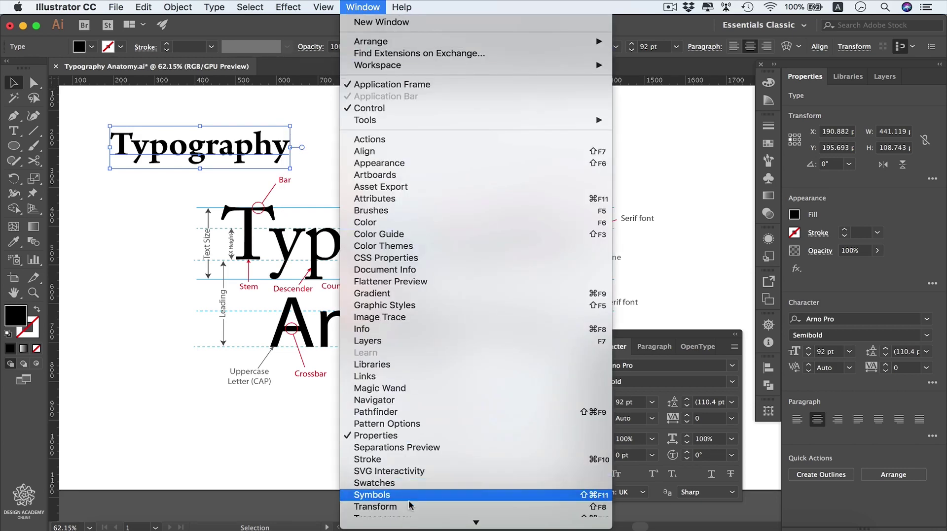
mouse_move(453, 437)
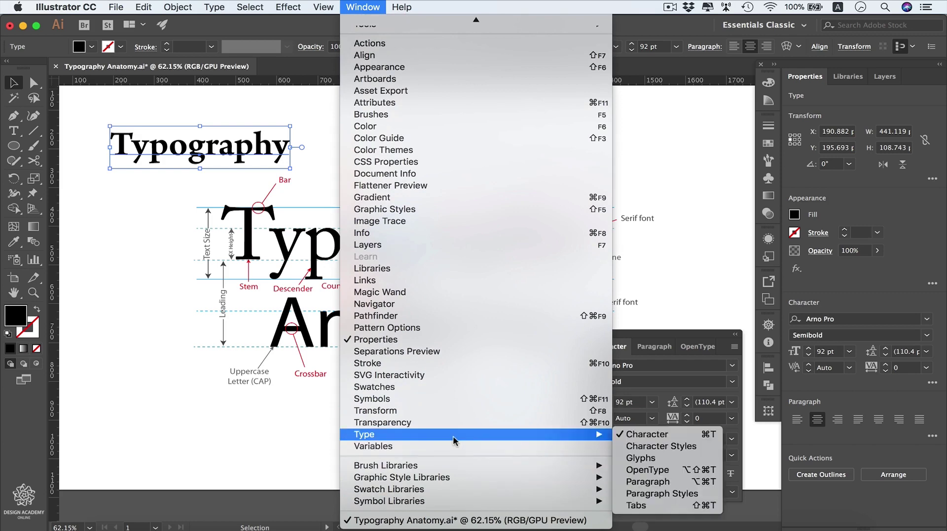
left_click(683, 438)
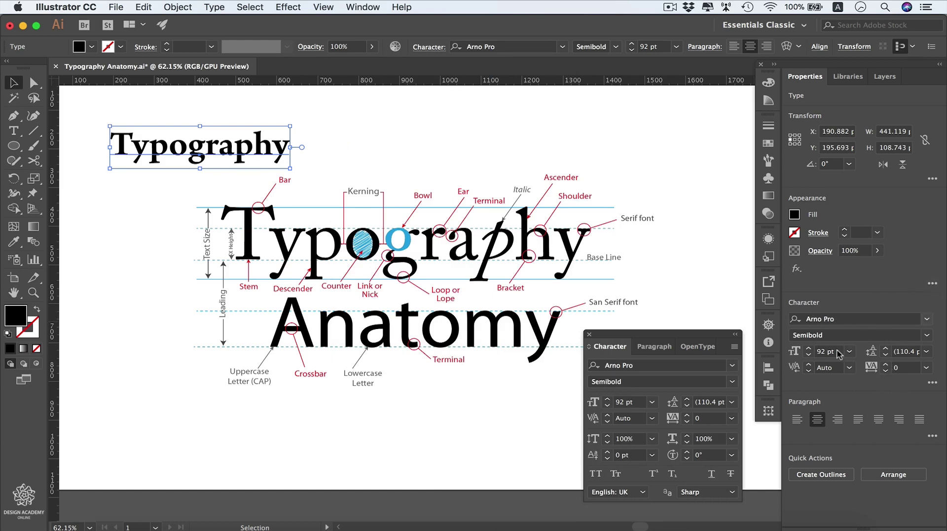
left_click(931, 385)
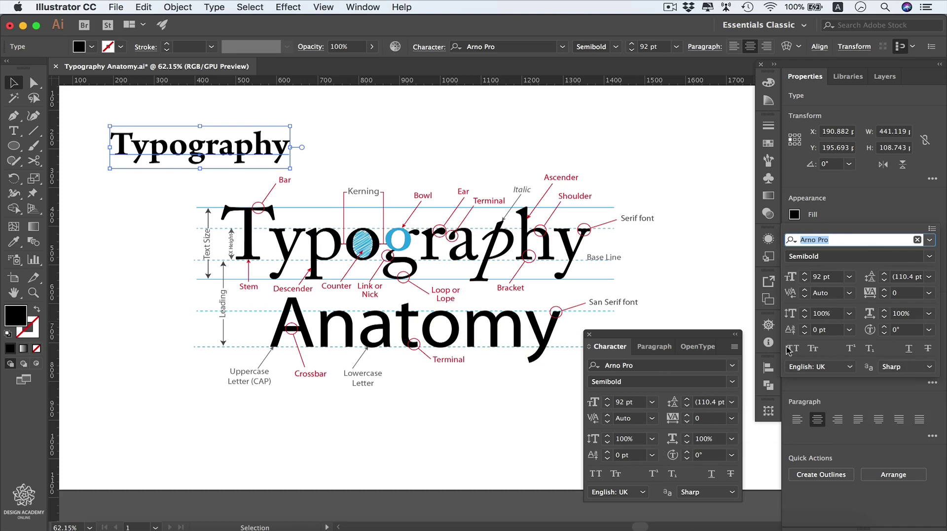
left_click(641, 447)
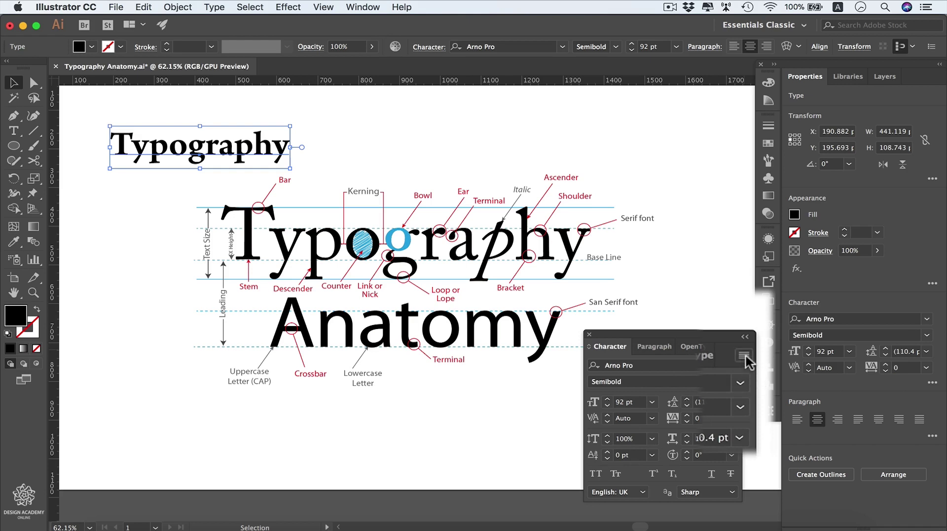
left_click(734, 347)
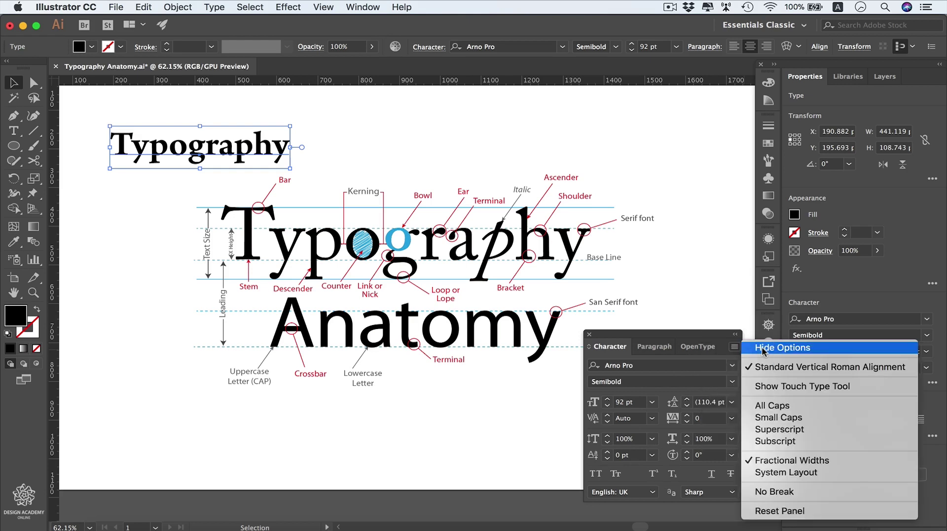
left_click(826, 356)
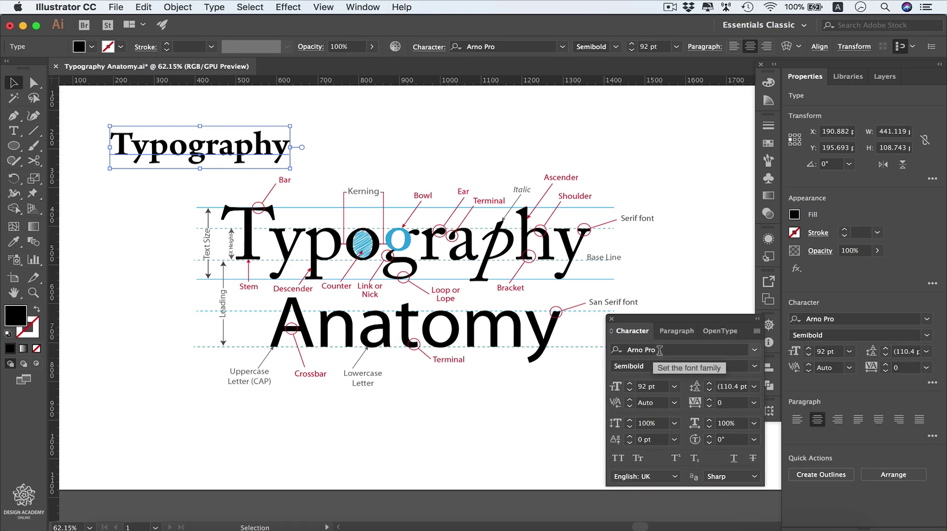
- Search the fonts for "myriad pro" and apply Myriad Pro Semibold Italic to the "Typography" text
left_click(659, 350)
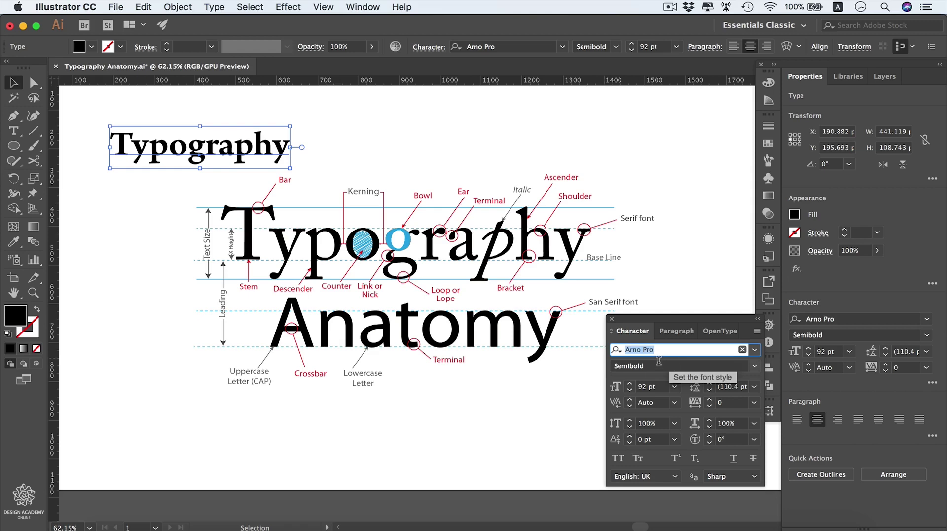
type("m")
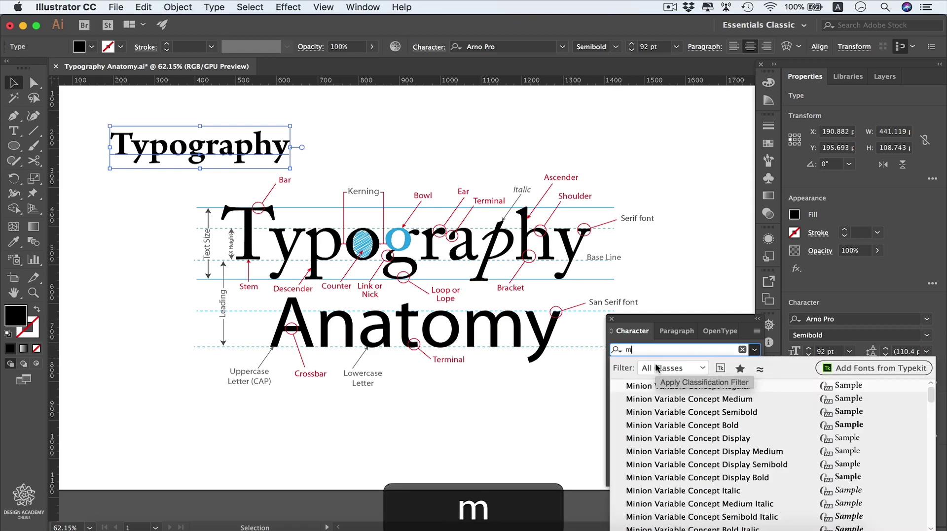
type("yriad pro")
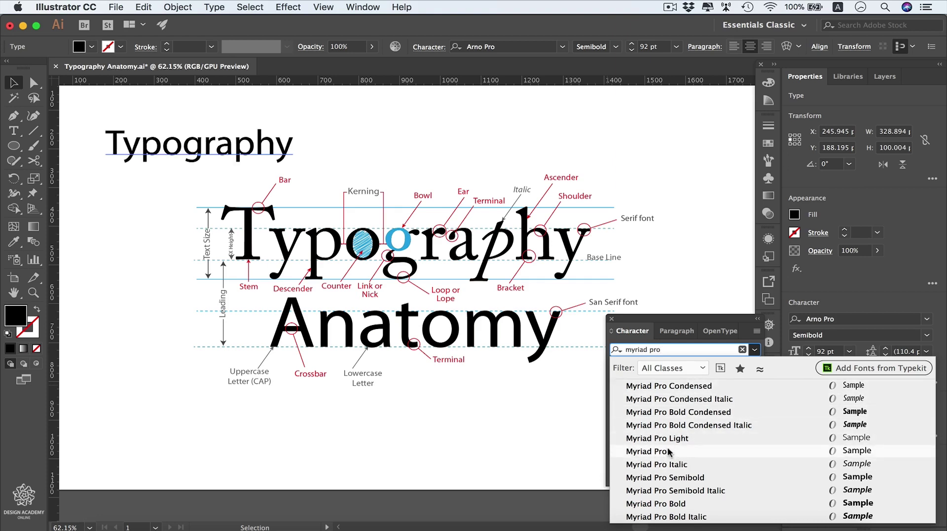
left_click(697, 492)
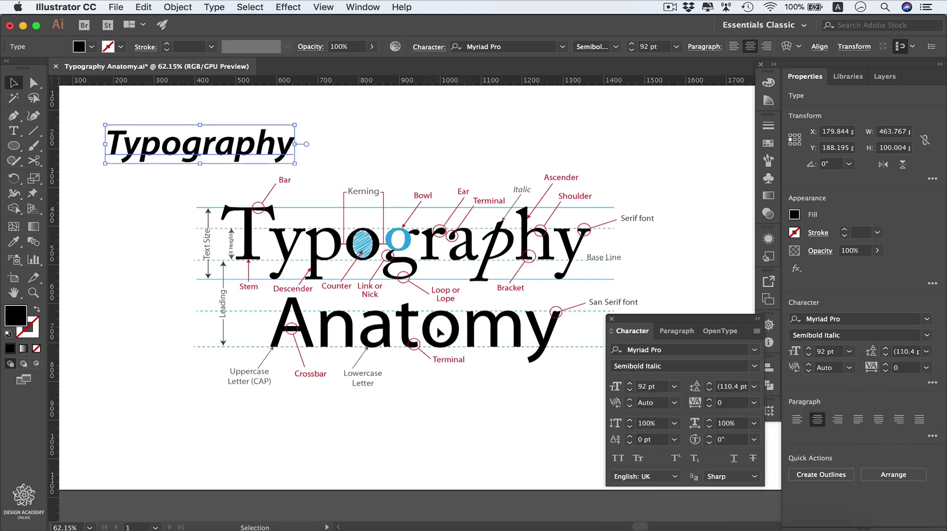
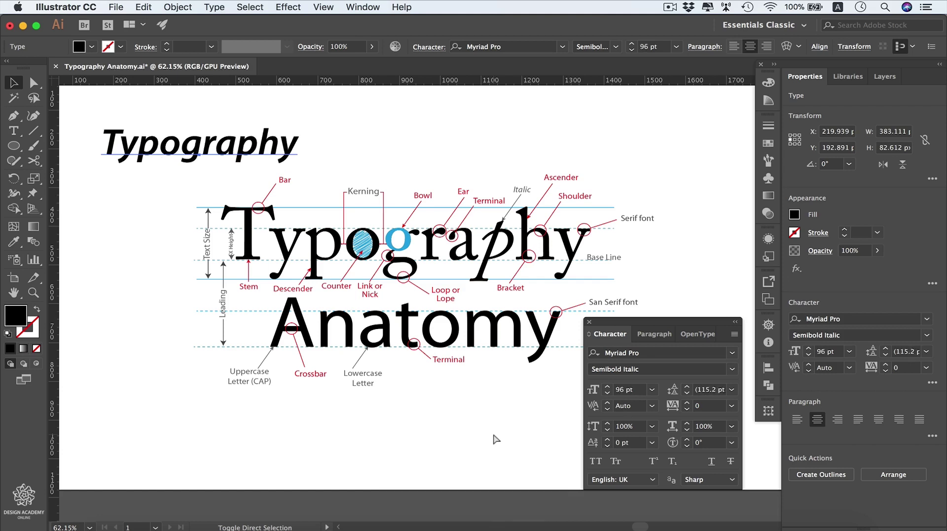
- Enlarge the "Typography" text by four size increments, and reduce it stepwise to 68 pt
key("super+shift+period")
key("super+shift+period")
key("super+shift+period")
key("super+shift+period")
key("super+shift+comma")
key("super+shift+comma")
key("super+shift+comma")
key("super+shift+comma")
key("super+shift+comma")
key("super+shift+comma")
key("super+shift+comma")
key("super+shift+comma")
key("super+shift+comma")
key("super+shift+comma")
key("super+shift+comma")
key("super+shift+comma")
key("super+shift+comma")
key("super+shift+comma")
key("super+shift+comma")
key("super+shift+comma")
key("super+shift+comma")
key("super+shift+comma")
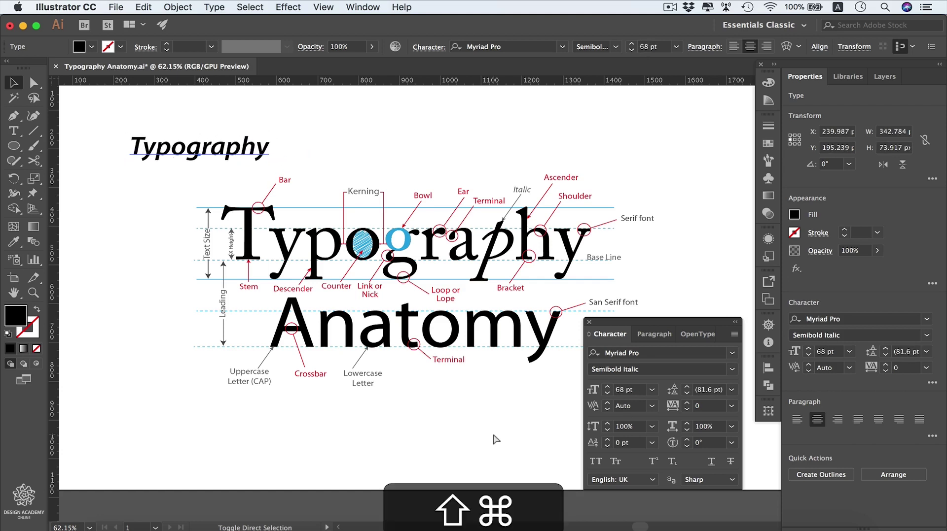
key("super")
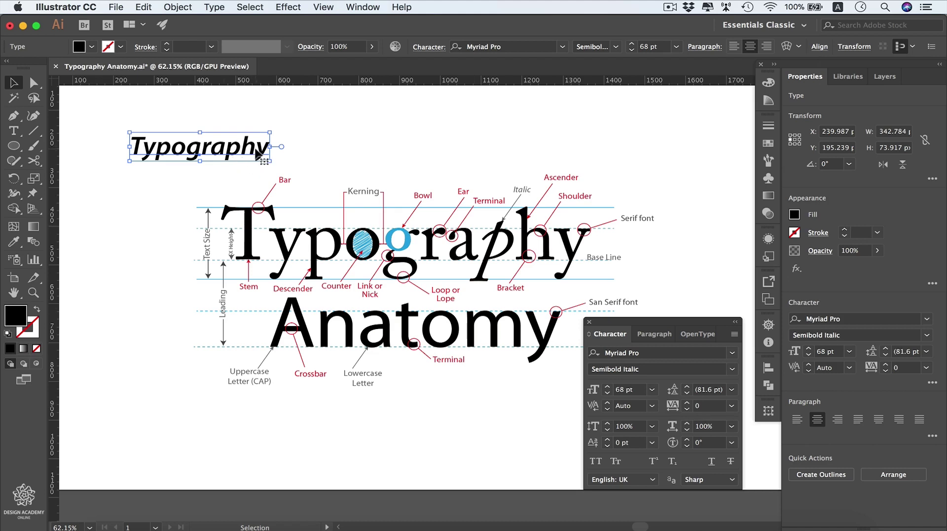
- Add a second line reading "Anatomy" to the "Typography" text object above the diagram
key("t")
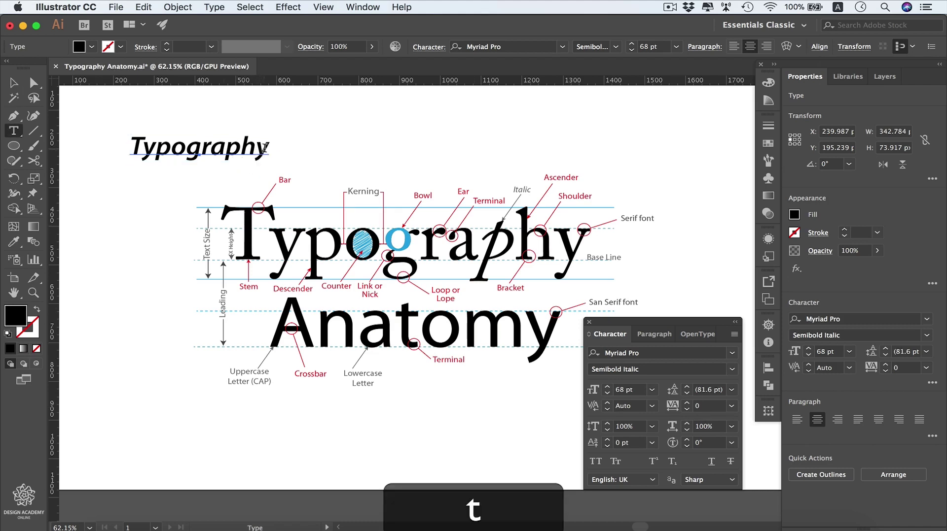
left_click(267, 147)
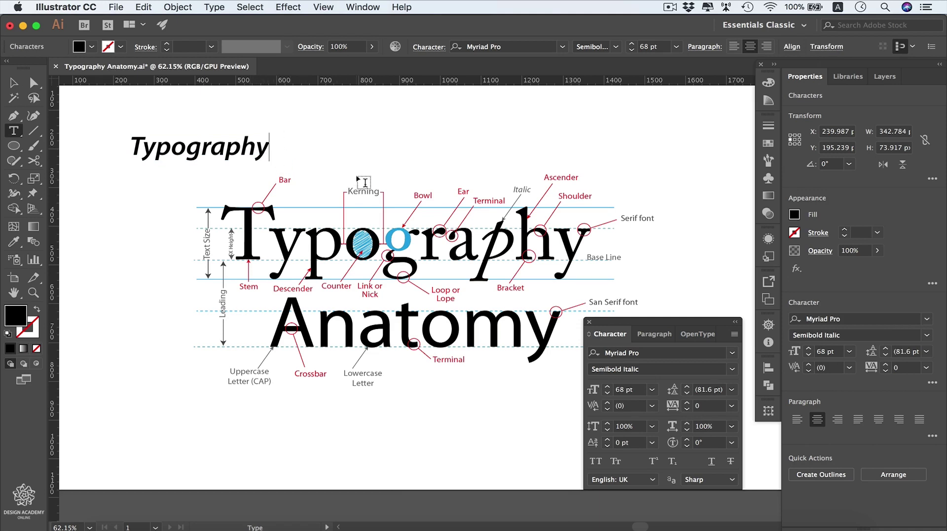
key("Return")
type("Ana")
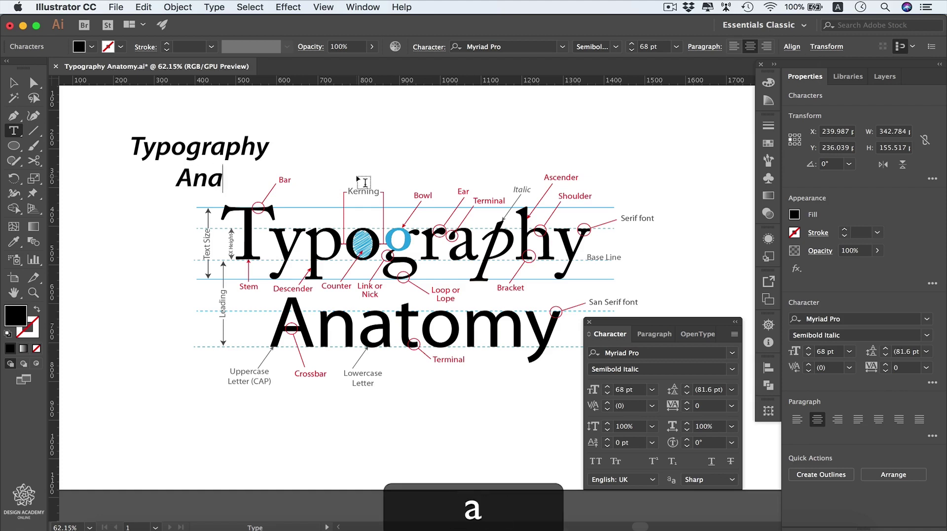
type("tomy")
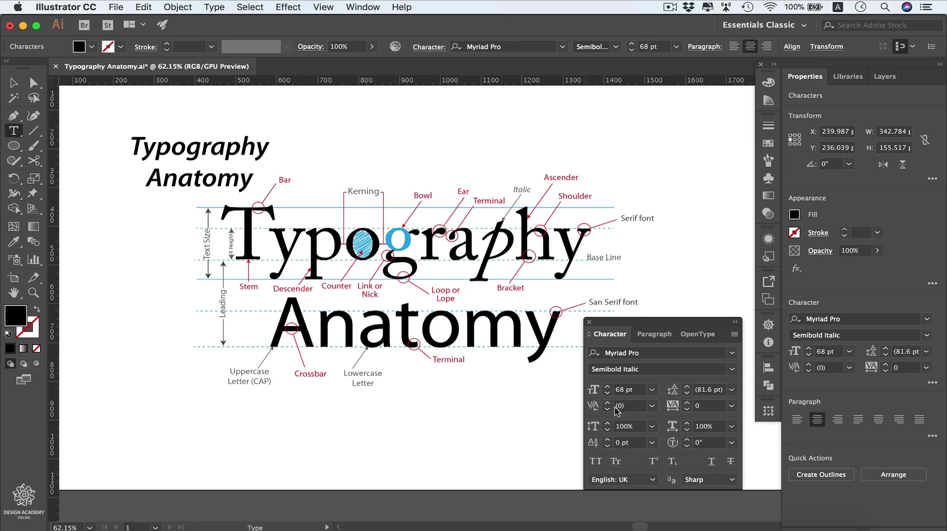
- Select all the text in the two-line object and set its leading to 72 pt
key("super")
key("super+a")
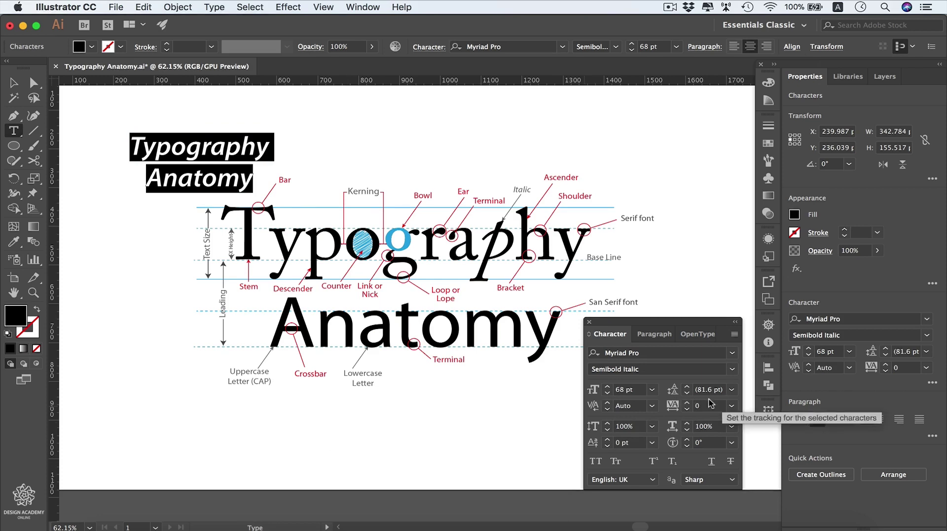
left_click(732, 390)
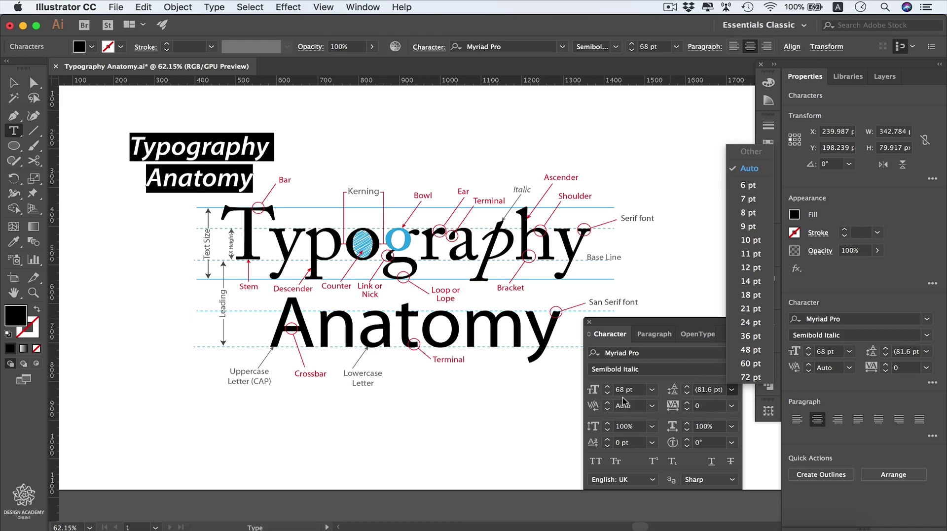
left_click(747, 377)
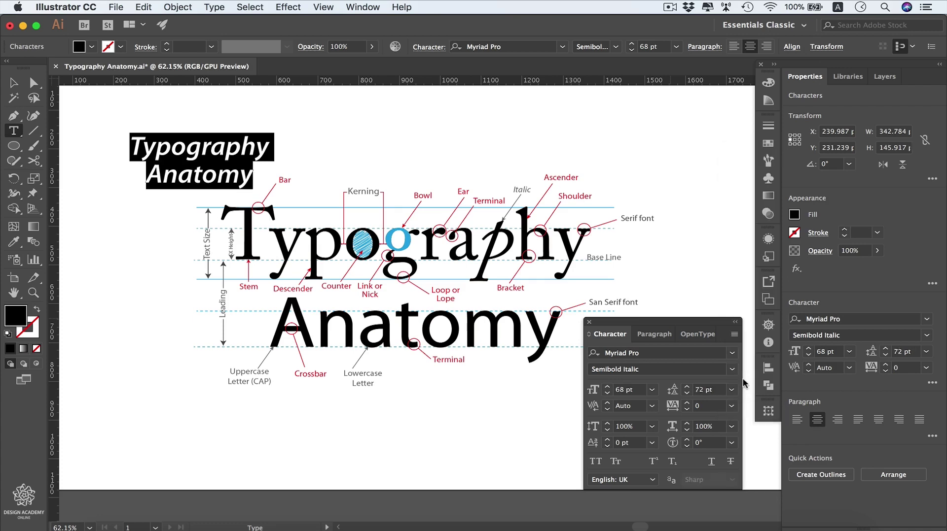
- Set the leading of the two selected lines to 68 pt, compare it with the font size and review the preset leading values
left_click(716, 392)
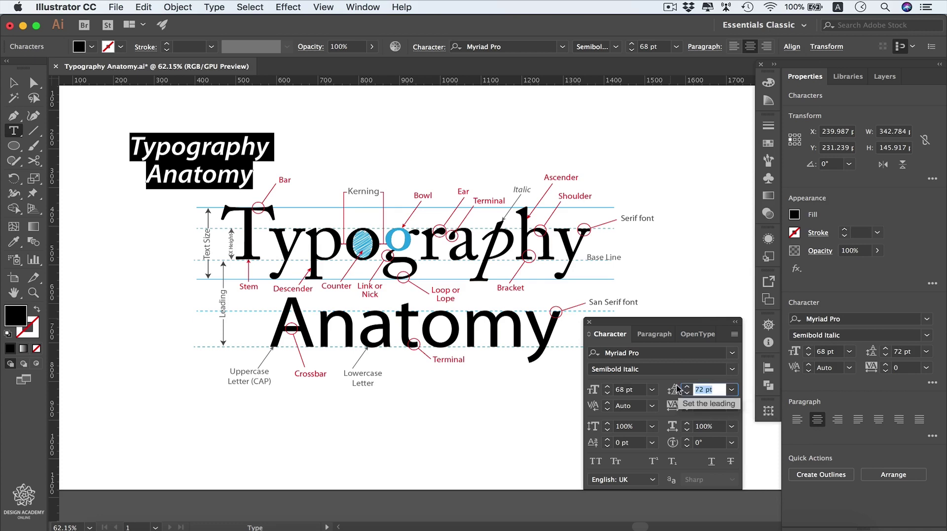
type("68")
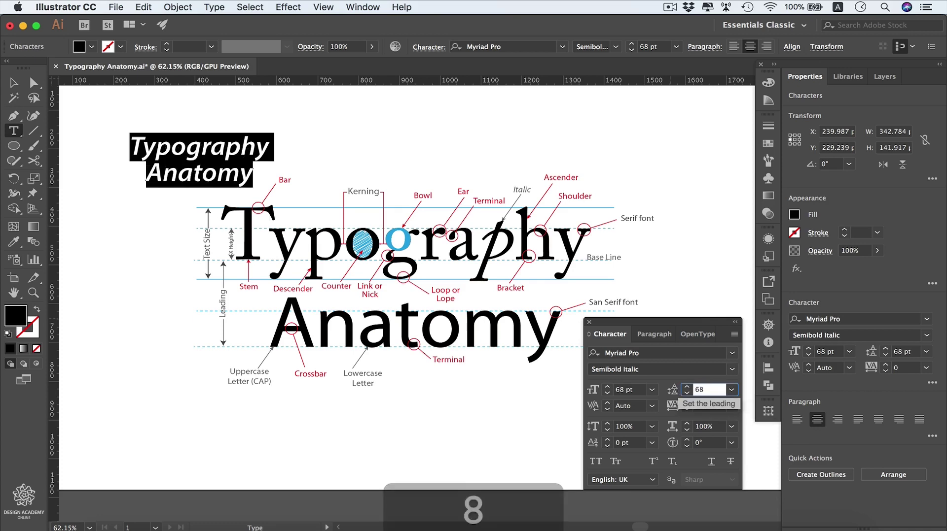
key("Return")
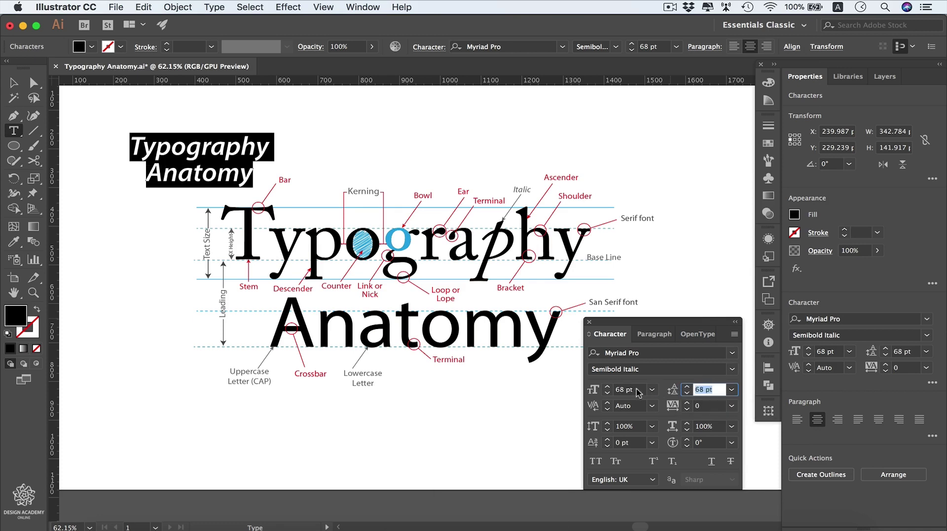
left_click(636, 392)
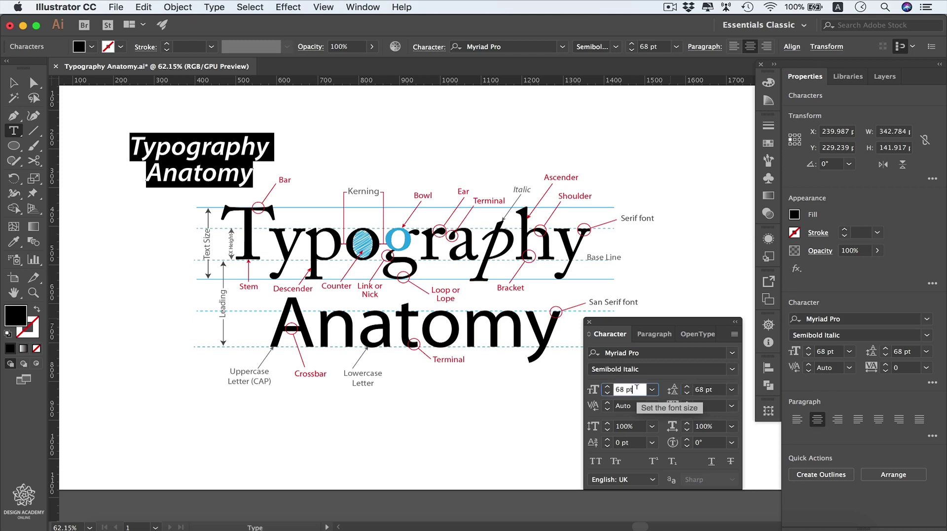
left_click(710, 389)
left_click(730, 390)
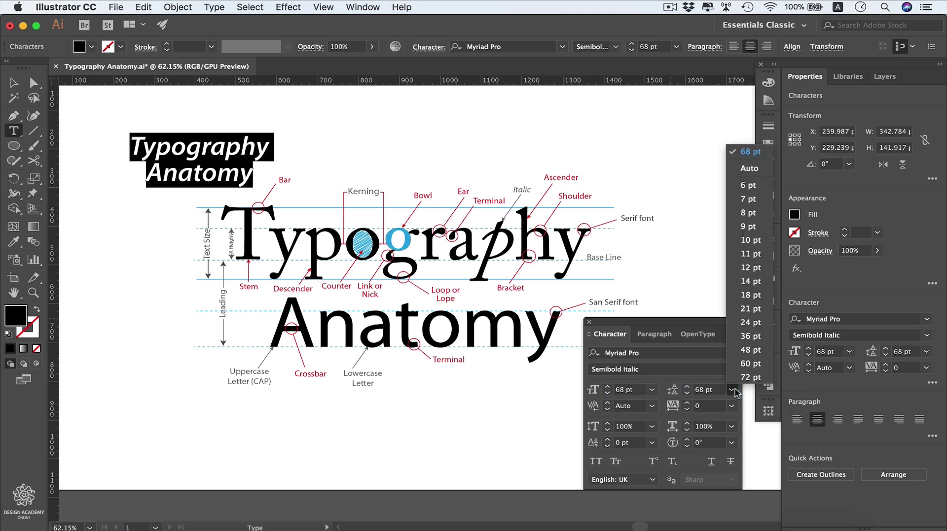
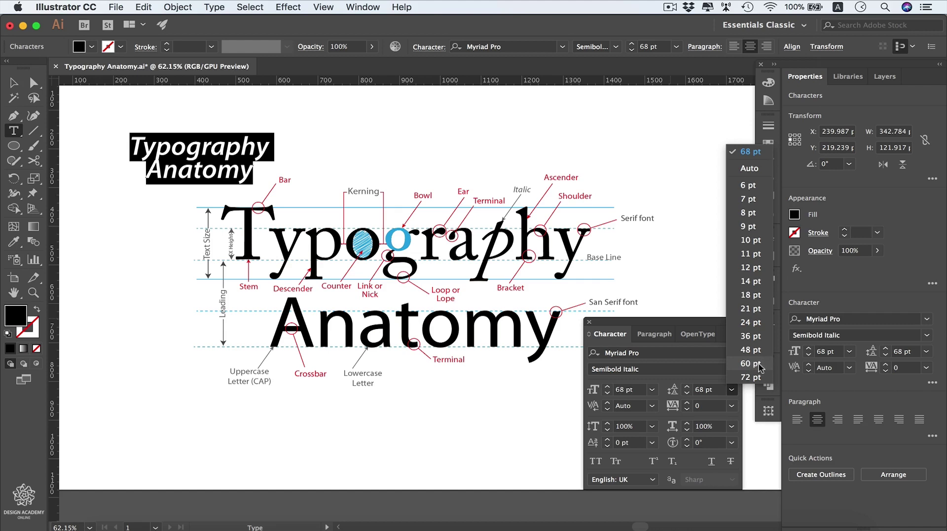
key("Escape")
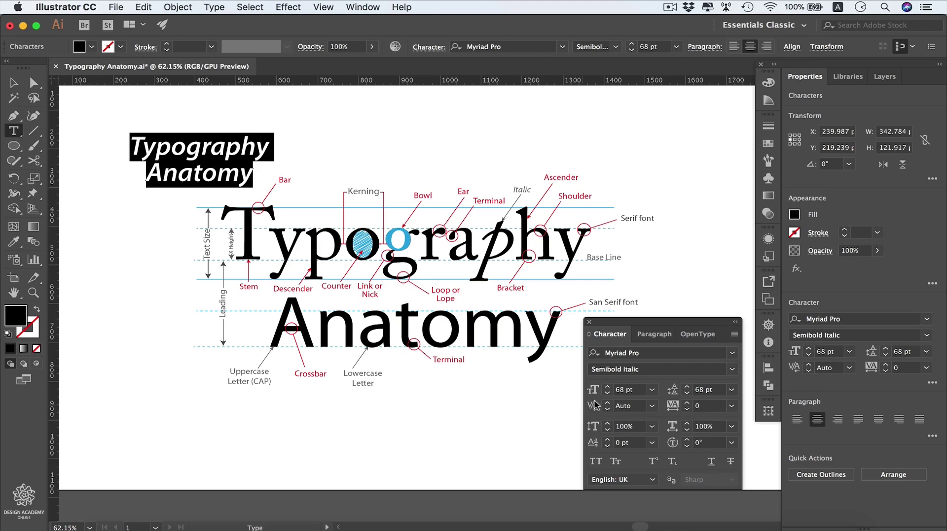
- Finish editing the two-line text and delete the whole text object above the diagram
key("Escape")
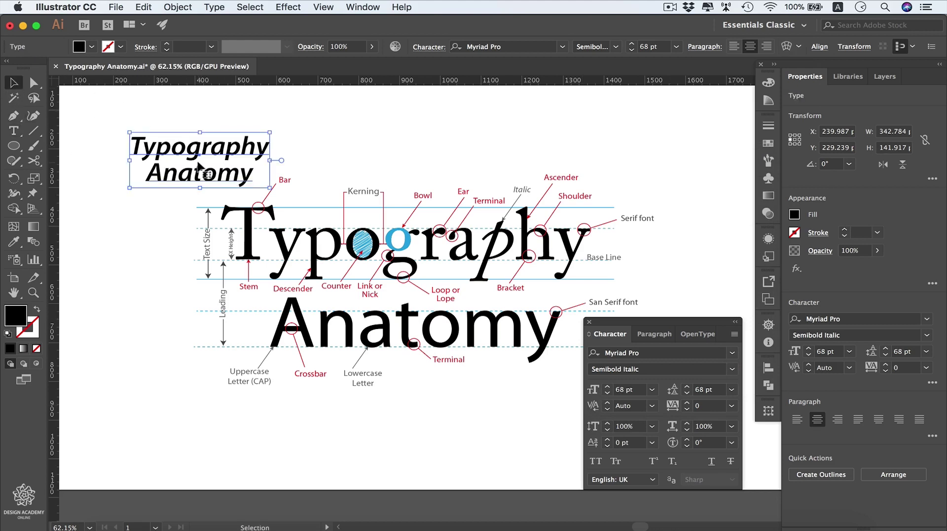
key("BackSpace")
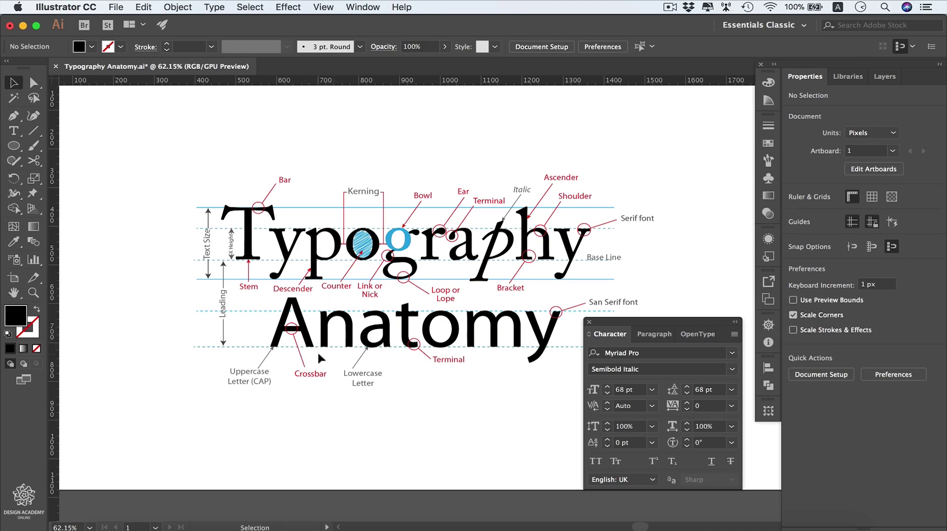
- Review the kerning options between the "A" and "n" of the diagram's "Anatomy", and widen that kerning stepwise to 377
key("t")
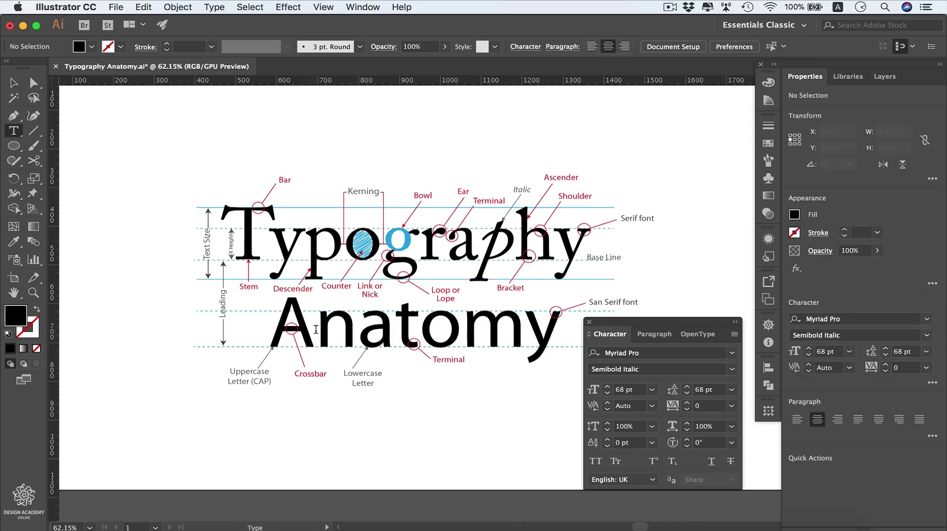
left_click(316, 329)
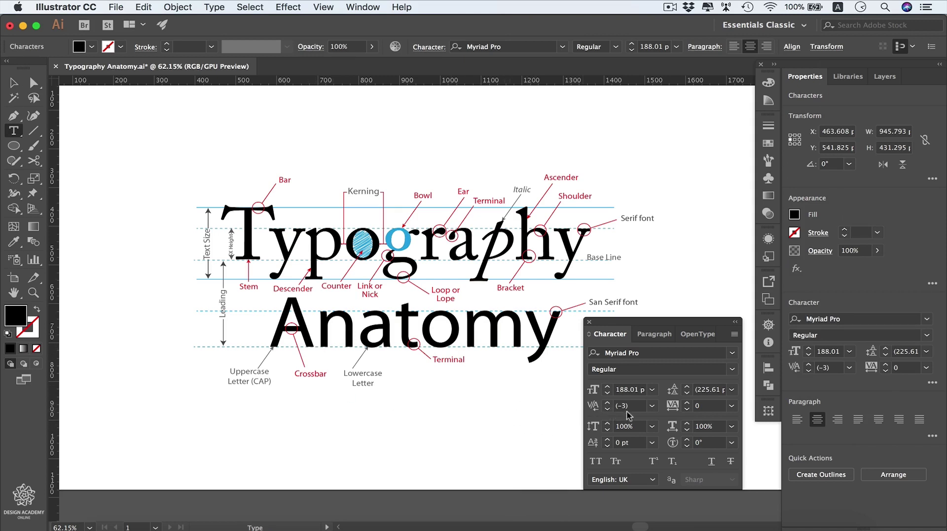
left_click(652, 406)
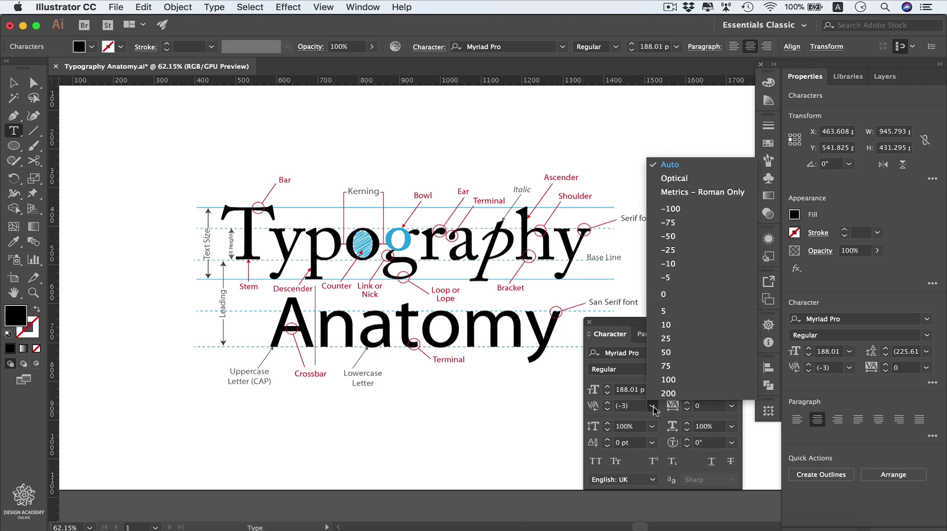
left_click(532, 423)
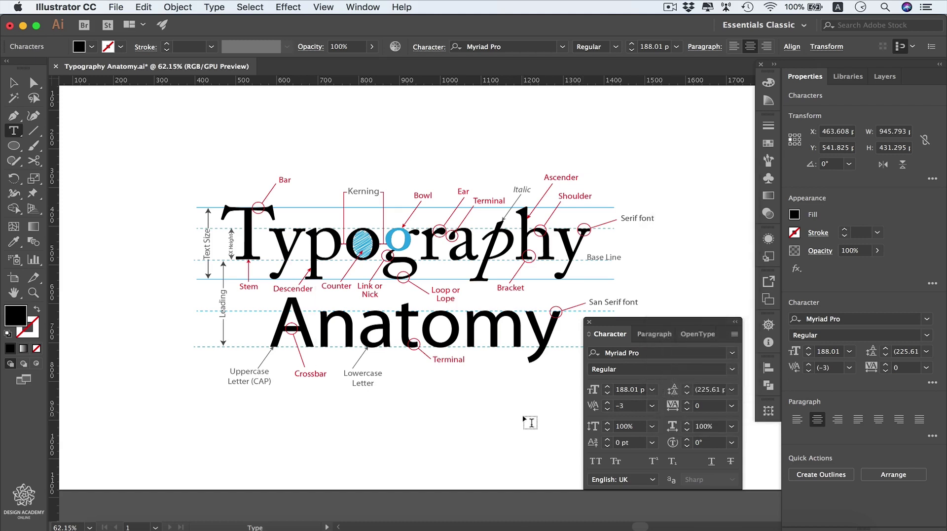
key("alt")
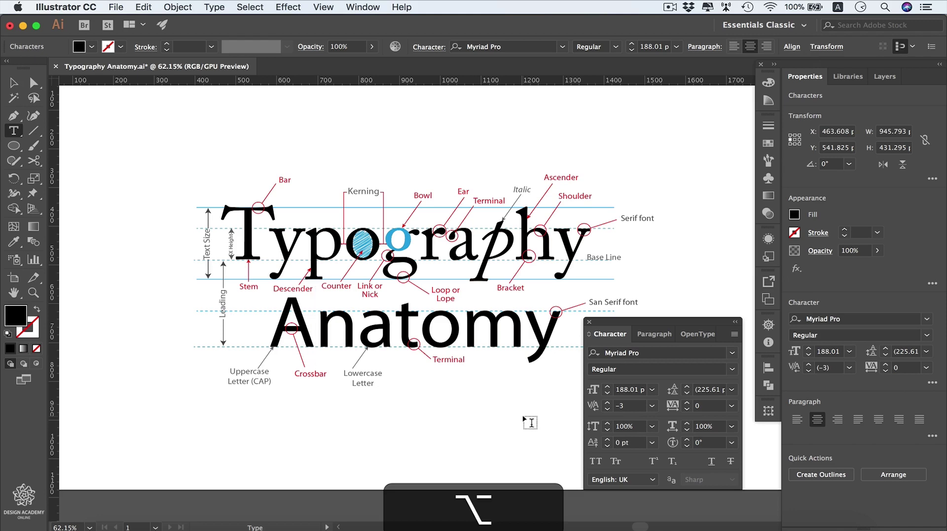
key("alt+Right")
key("alt+Right")
key("alt+Right")
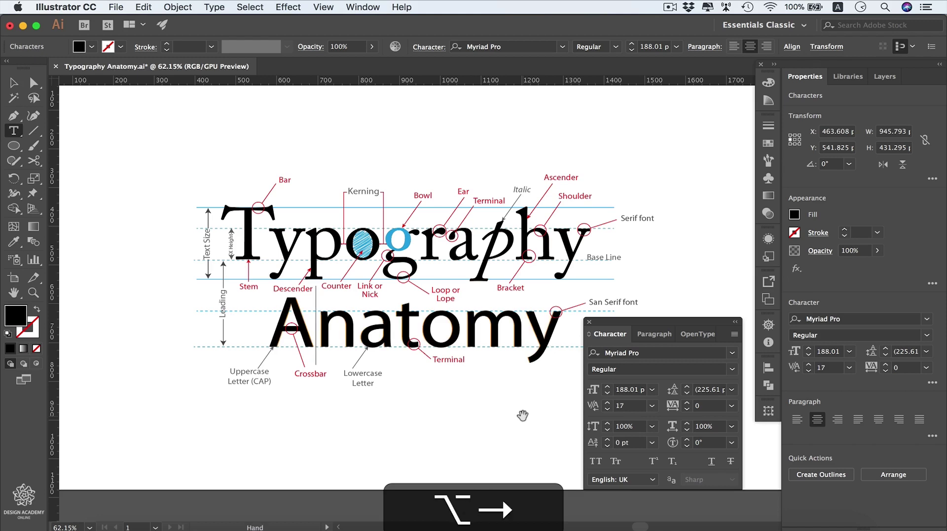
key("alt+Right")
key("alt+Right")
key("alt+Right")
key("alt+Right")
key("alt+Right")
key("alt+Right")
key("alt+Right")
key("alt+Right")
key("alt+Right")
key("alt+Right")
key("alt+Right")
key("alt+Right")
key("alt+Right")
key("alt+Right")
key("alt+Right")
key("alt+Right")
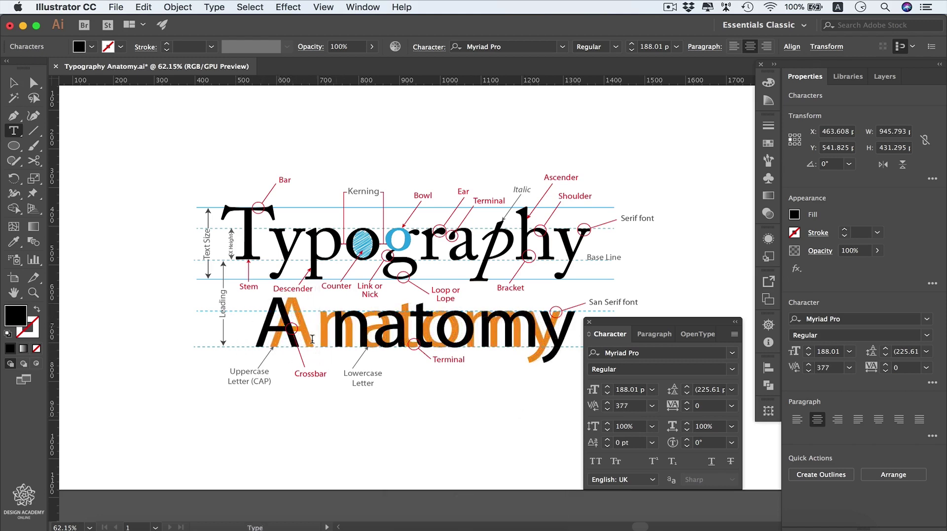
- Hide the orange comparison copy of "Anatomy" in the layer list, and show it again
left_click(296, 335)
left_click(884, 77)
left_click_drag(938, 281, 933, 503)
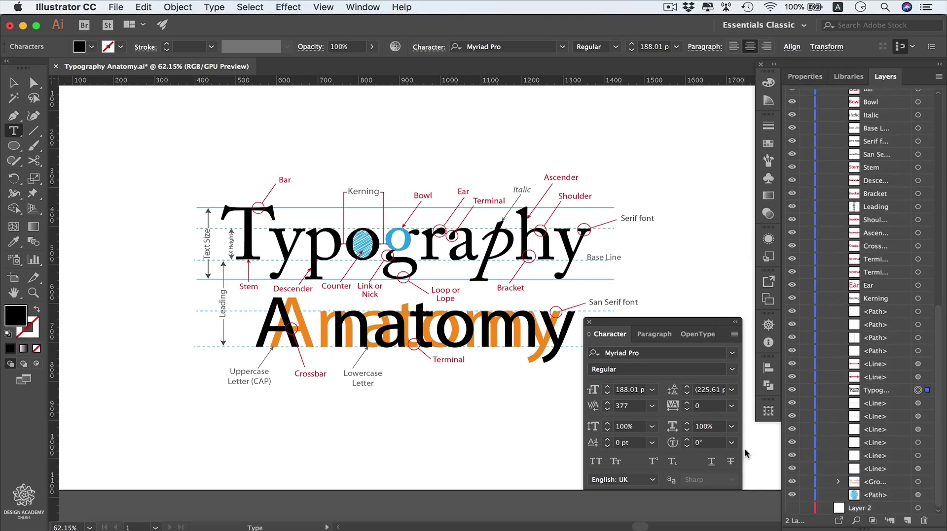
left_click(791, 481)
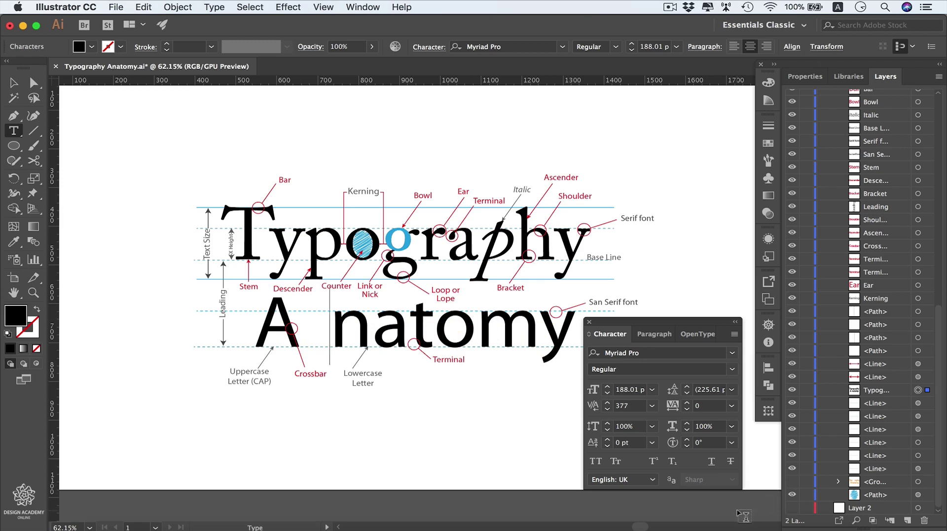
left_click(791, 483)
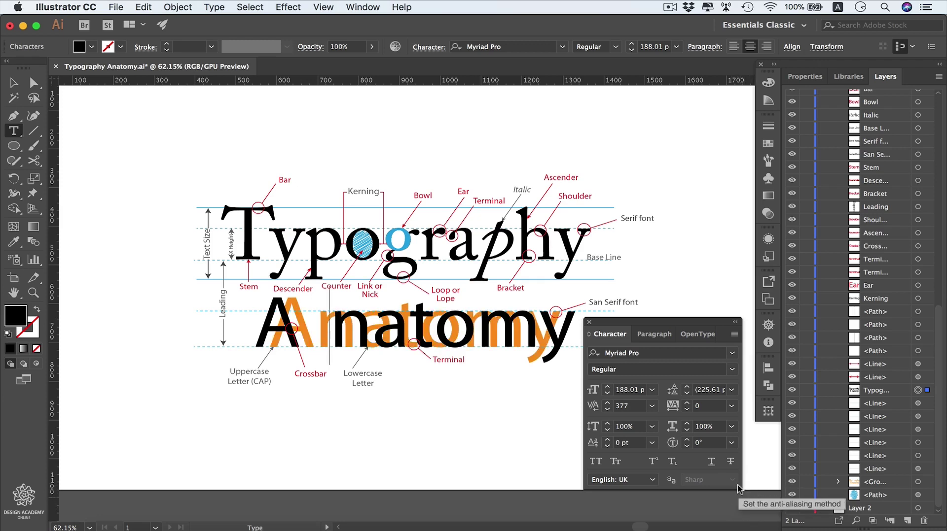
- Tighten the kerning between the "A" and "n" of "Anatomy" stepwise back to -3
key("alt+Left")
key("alt+Left")
key("alt+Left")
key("alt+Left")
key("alt+Left")
key("alt+Left")
key("alt+Left")
key("alt+Left")
key("alt+Left")
key("alt+Left")
key("alt+Left")
key("alt+Left")
key("alt+Left")
key("alt+Left")
key("alt+Left")
key("alt+Left")
key("alt+Left")
key("alt+Left")
key("alt+Left")
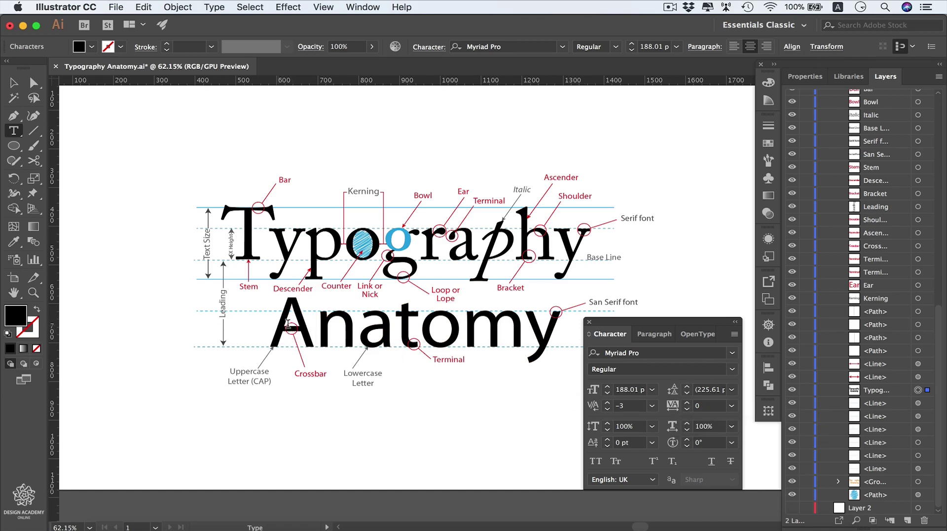
- Select the whole word "Anatomy" in the diagram, preview tighter tracking and set the tracking to 200
left_click_drag(272, 330, 560, 338)
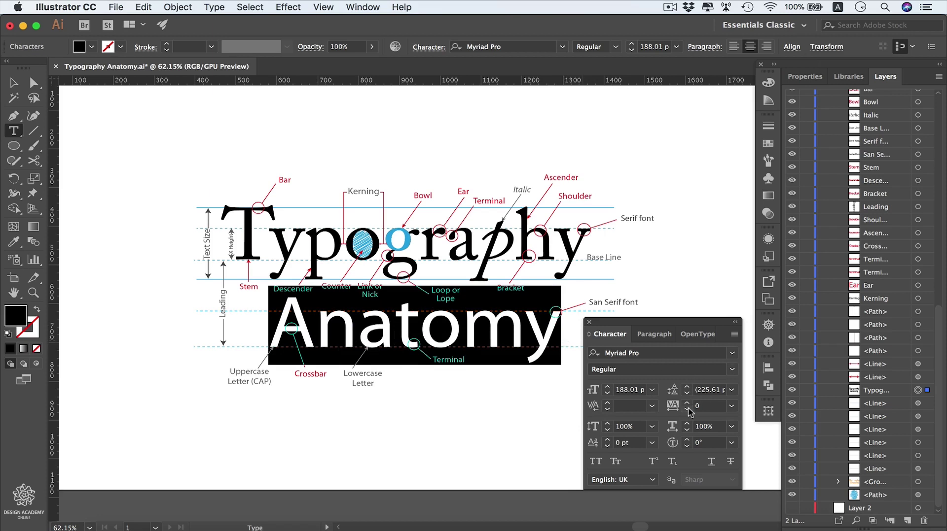
left_click(731, 406)
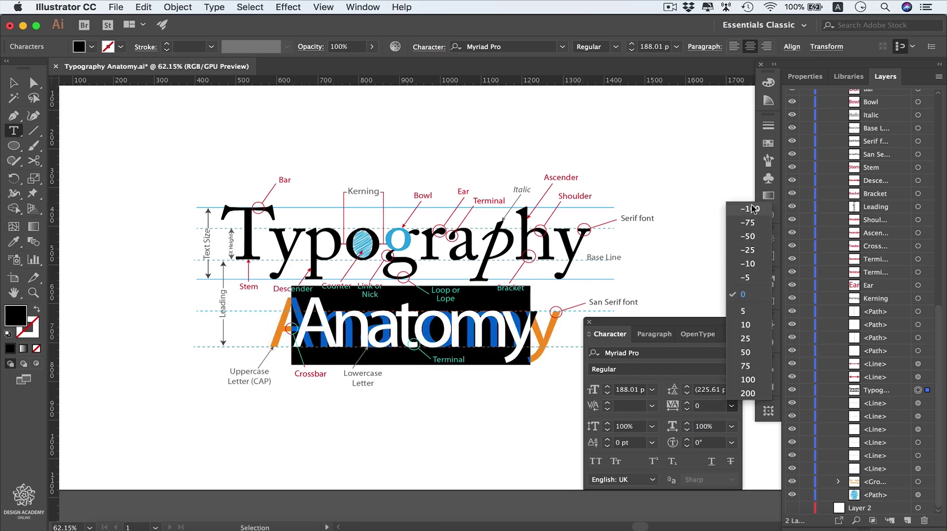
left_click(747, 396)
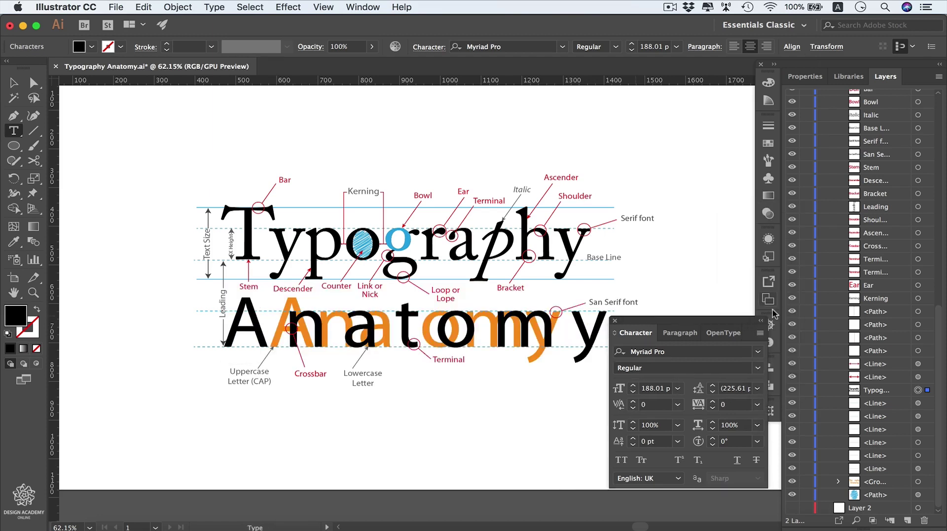
- Select the widely spaced word "Anatomy" and set its tracking to 0
left_click_drag(236, 321, 606, 343)
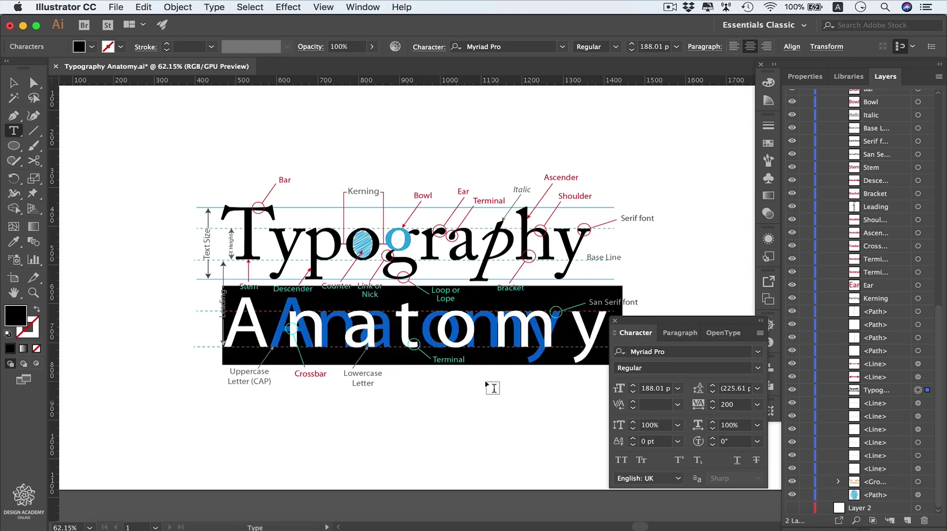
left_click(757, 405)
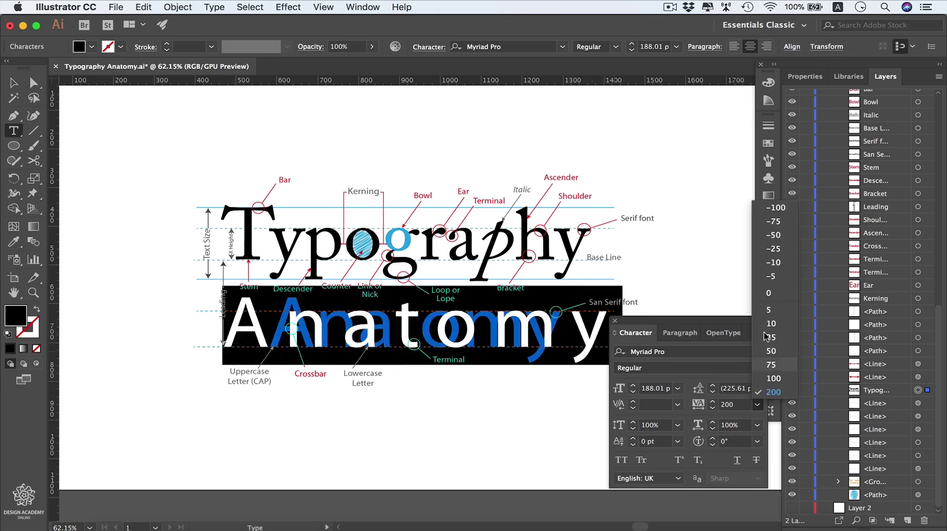
left_click(770, 294)
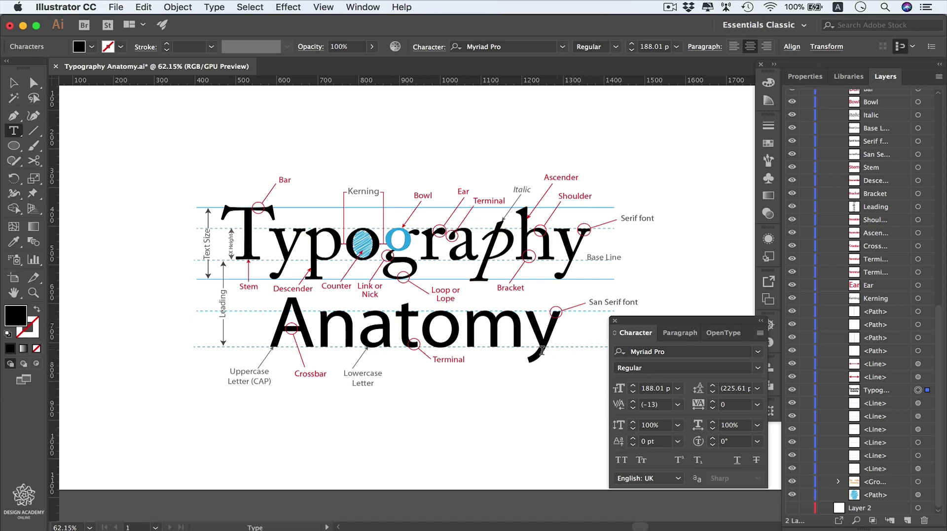
- Try a 200% horizontal scale on the "m" of "Anatomy" with the orange comparison copy hidden, and undo the stretch
left_click_drag(516, 329, 471, 329)
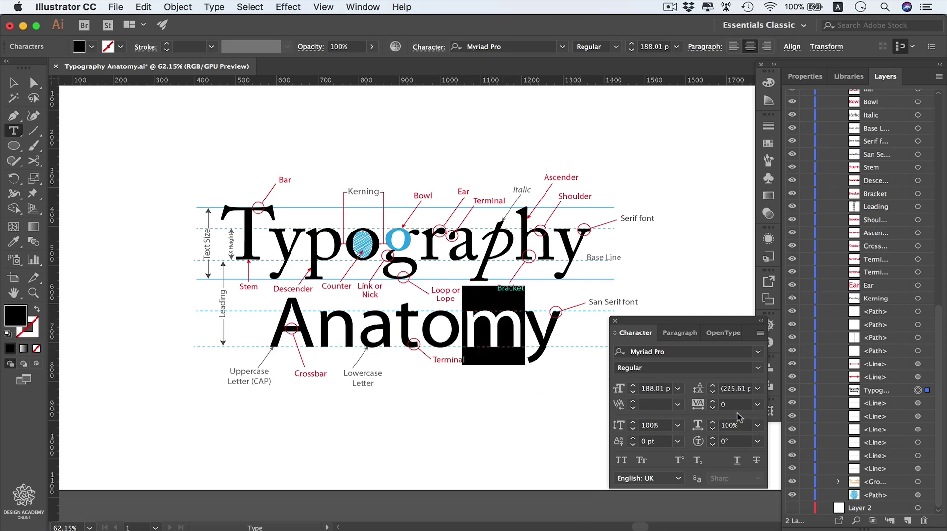
left_click(759, 427)
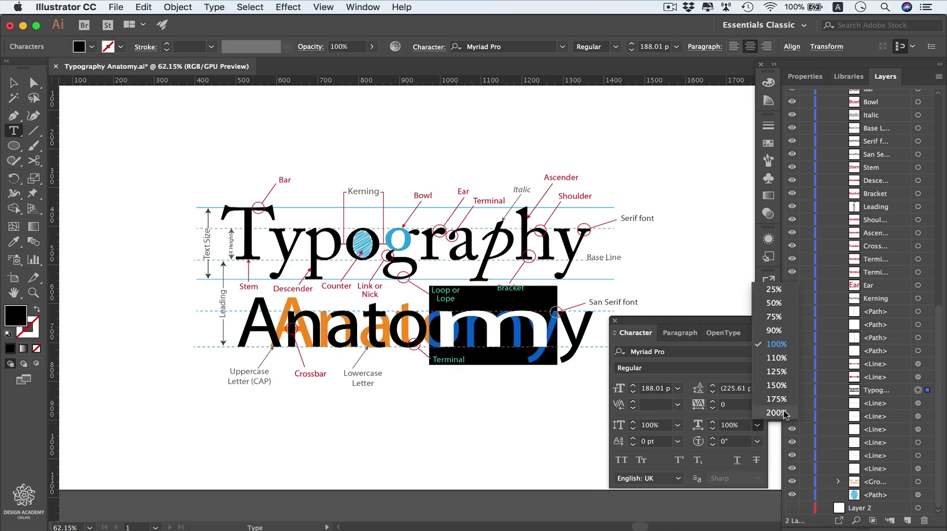
left_click(776, 414)
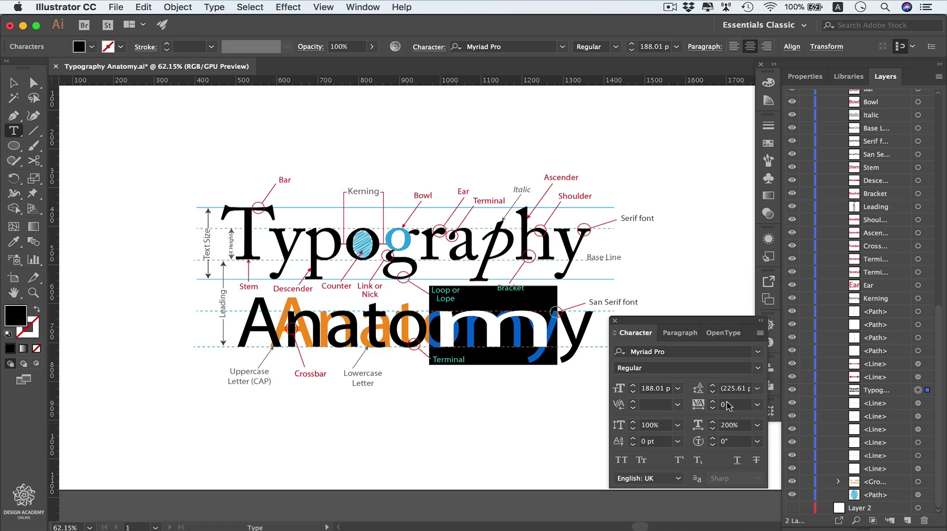
left_click(792, 483)
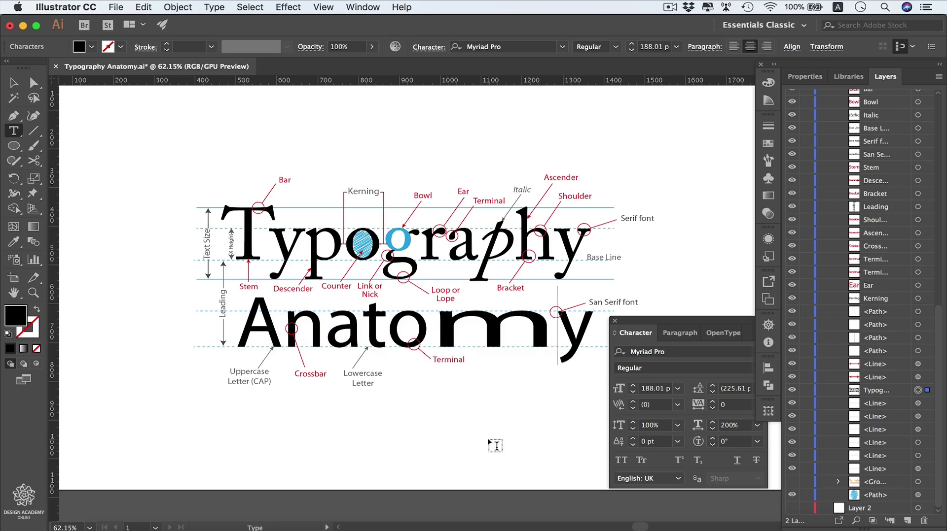
key("super+z")
key("super+z")
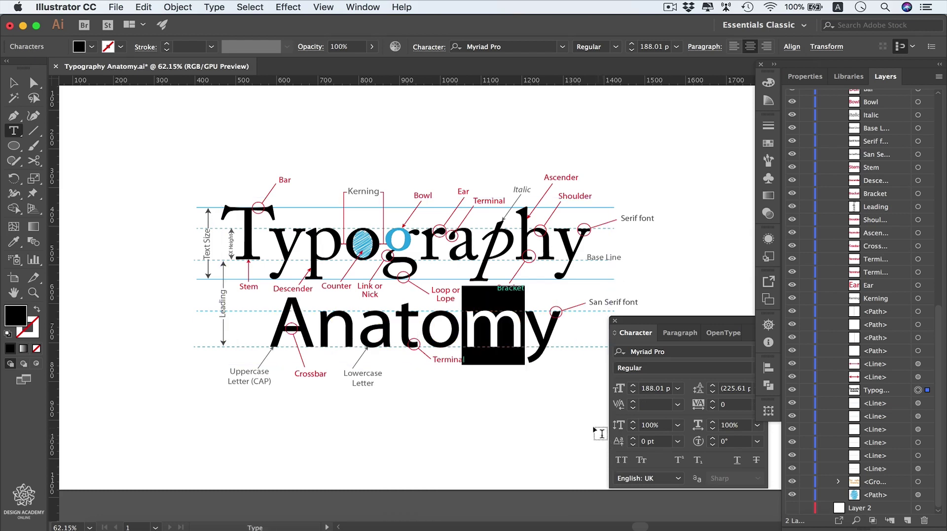
- Select the first "p" of "Typography" and raise its baseline shift stepwise to 54 pt
left_click_drag(311, 242, 345, 244)
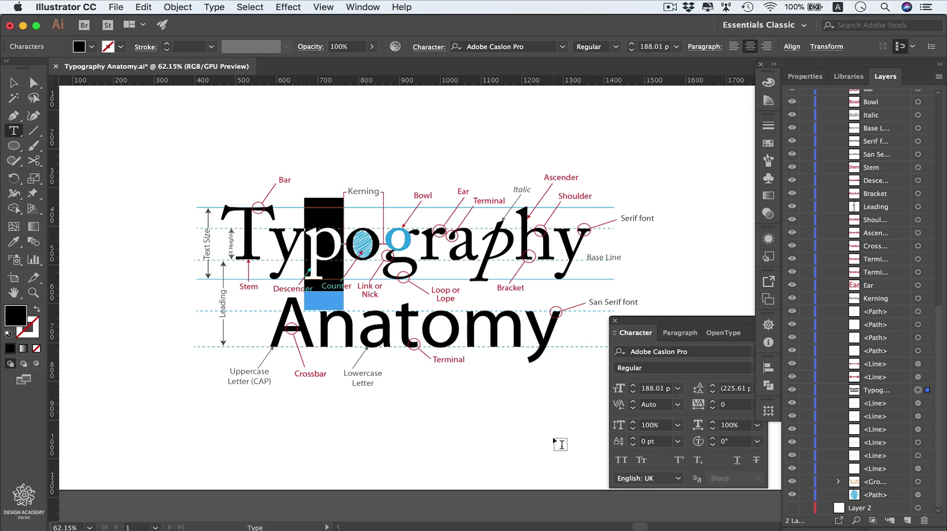
key("alt+shift")
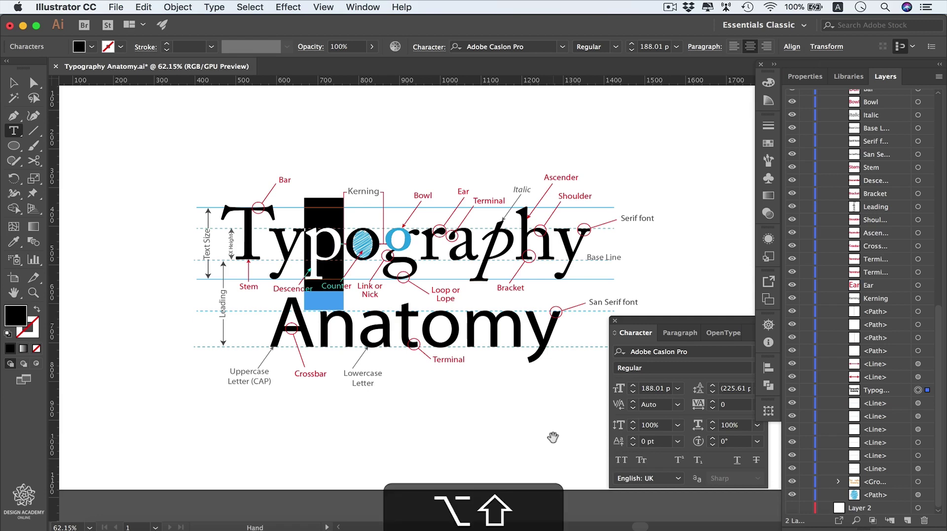
key("alt+shift+Up")
key("alt+shift+Up")
key("alt+shift+Up")
key("alt+shift+Up")
key("alt+shift+Up")
key("alt+shift+Up")
key("alt+shift+Up")
key("alt+shift+Up")
key("alt+shift+Up")
key("alt+shift+Up")
key("alt+shift+Up")
key("alt+shift+Up")
key("alt+shift+Up")
key("alt+shift+Up")
key("alt+shift+Up")
key("alt+shift+Up")
key("alt+shift+Up")
key("alt+shift+Up")
key("alt+shift+Up")
key("alt+shift+Up")
key("alt+shift+Up")
key("alt+shift+Up")
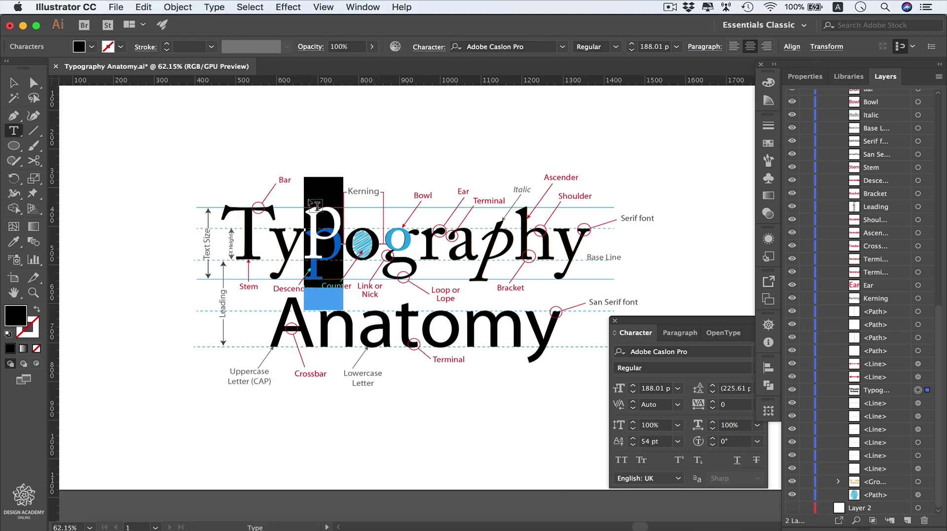
- Reset the raised "p" to a baseline shift of 0 pt, and preview a 45° character rotation while keeping it at 0°
left_click(307, 238)
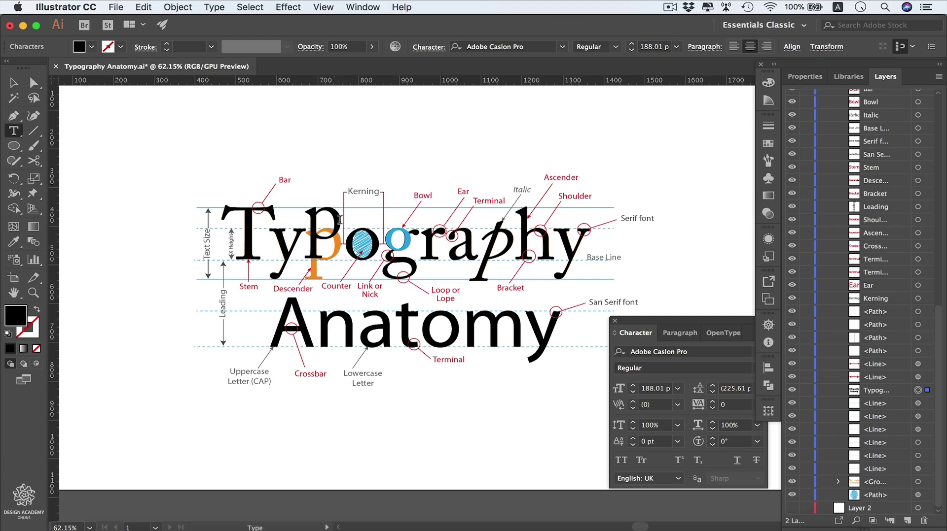
left_click_drag(304, 227, 341, 221)
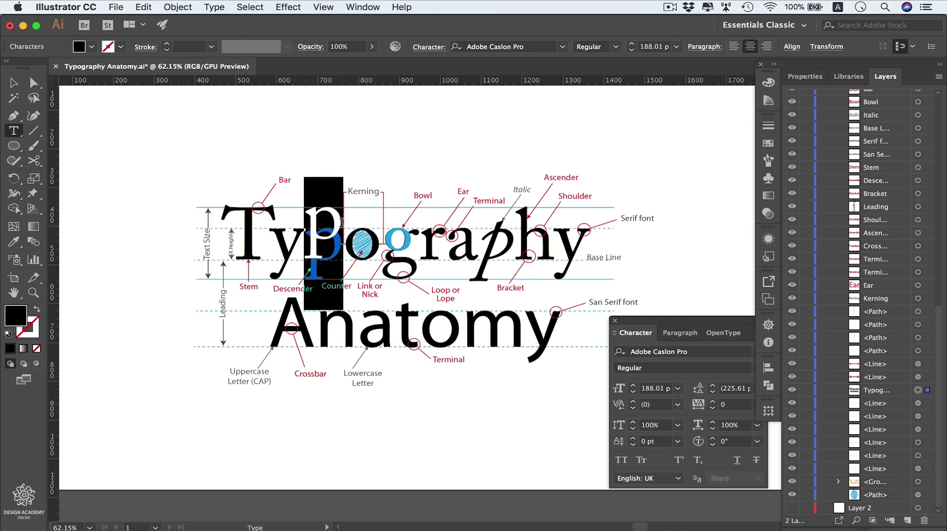
left_click(679, 442)
left_click(699, 316)
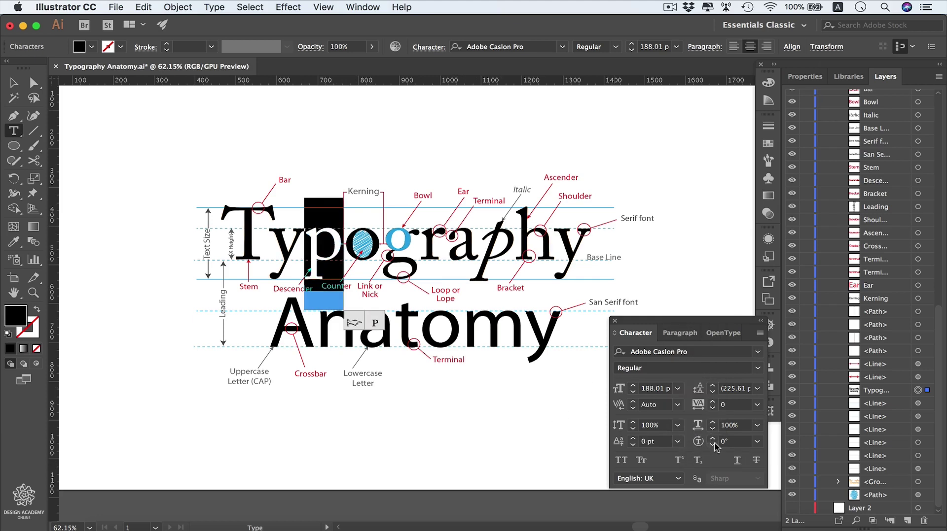
left_click(757, 442)
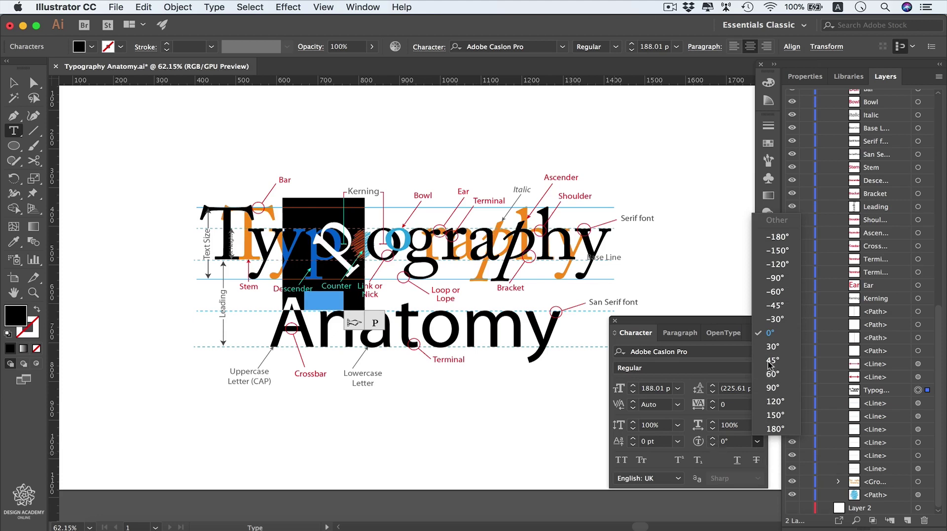
left_click(780, 334)
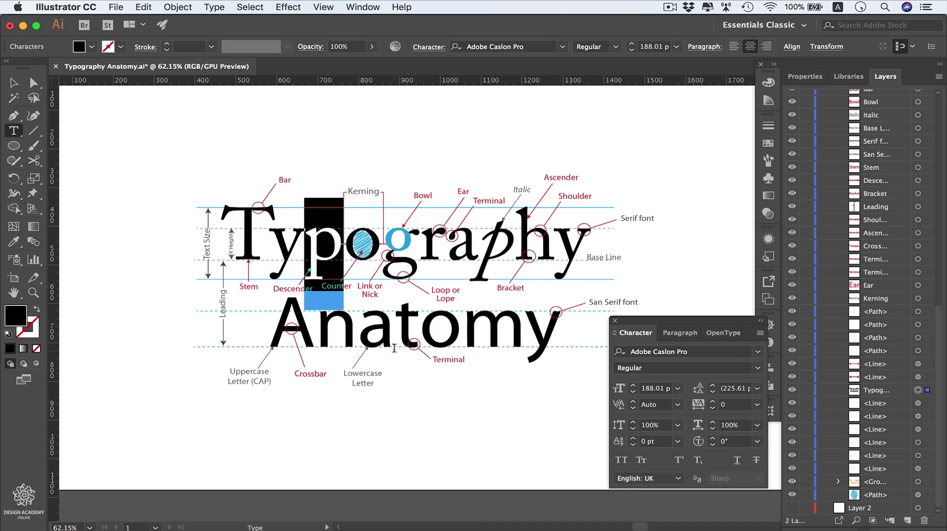
- Set the word "Anatomy" in All Caps, and switch it to Small Caps
double_click(464, 329)
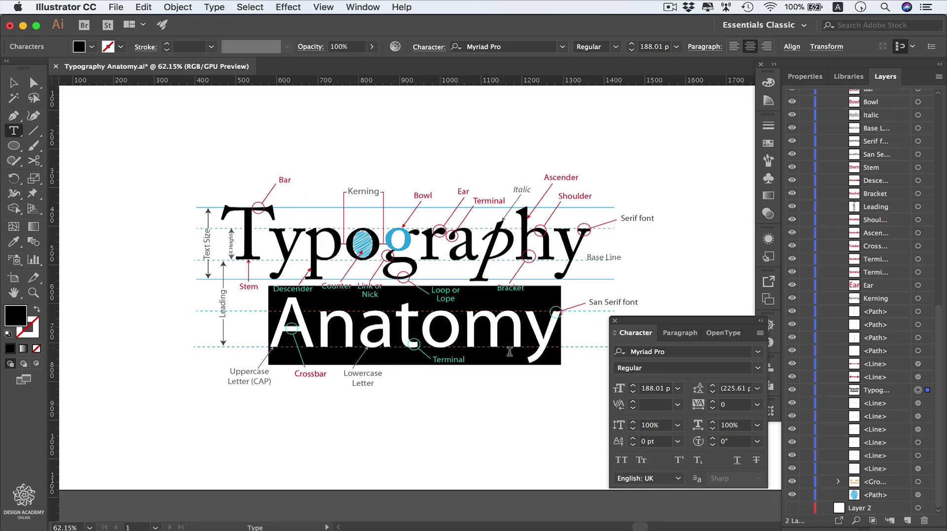
left_click(620, 462)
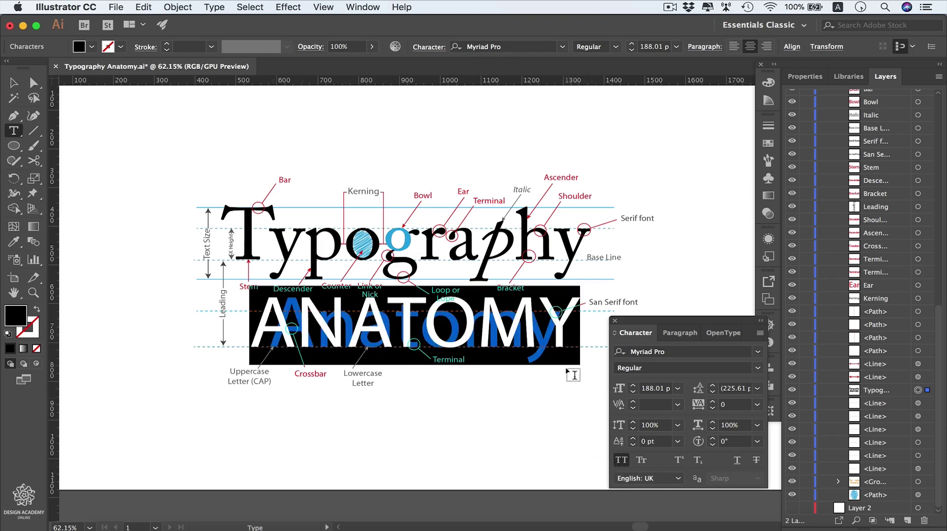
left_click(640, 461)
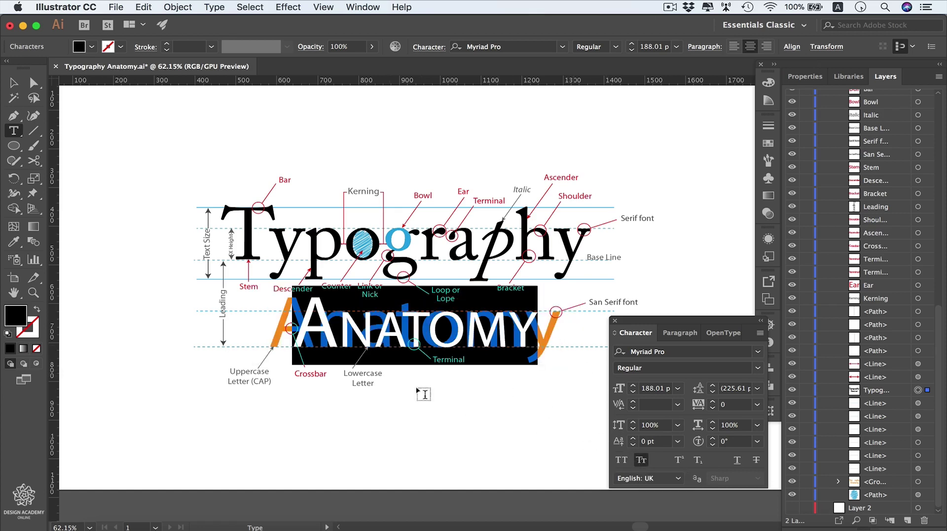
left_click(507, 336)
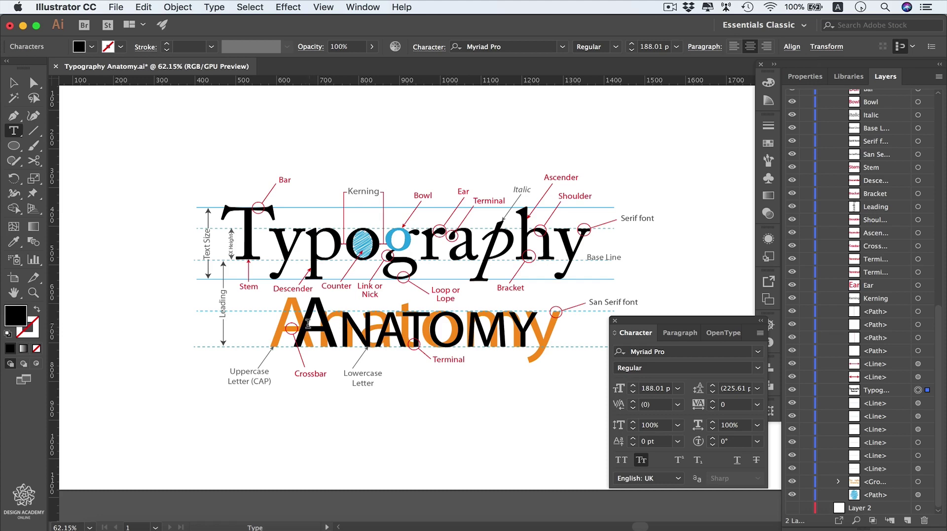
- Switch the small-caps "Anatomy" back to All Caps, and turn All Caps off for the whole word
double_click(358, 329)
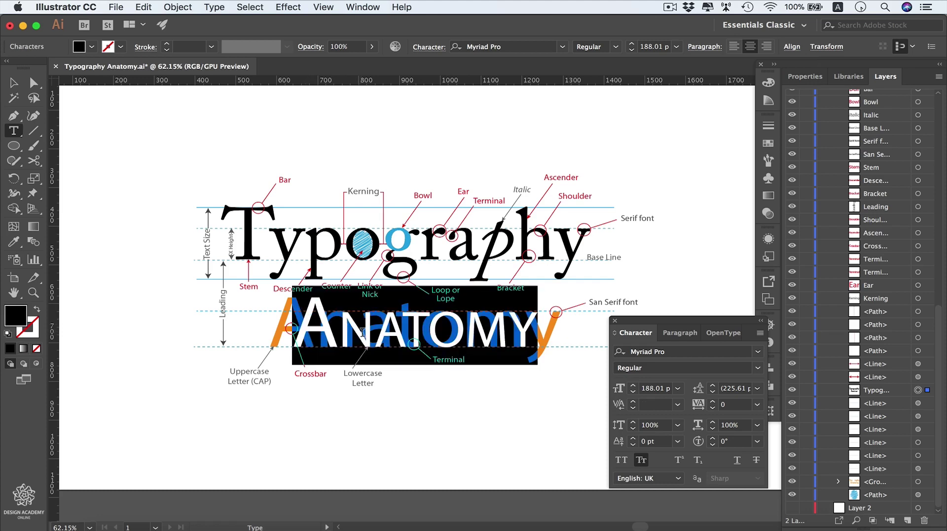
left_click(621, 460)
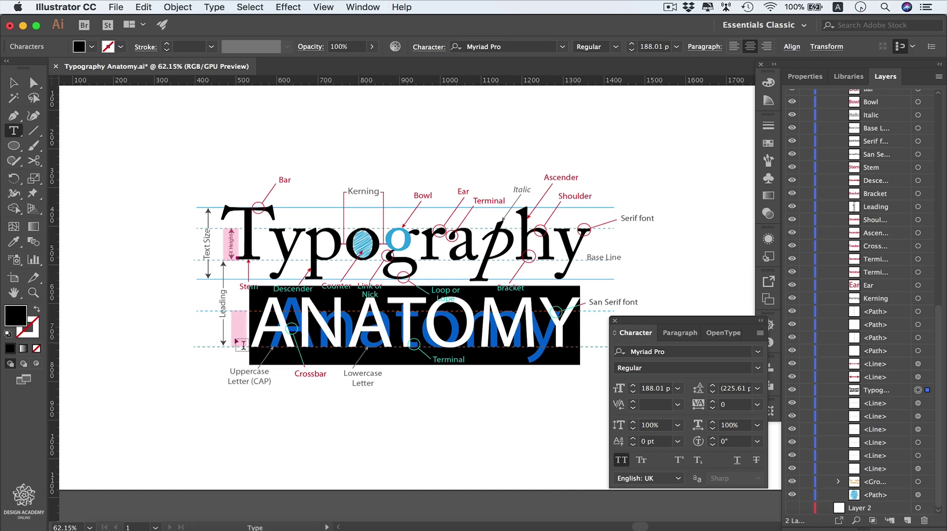
left_click(264, 318)
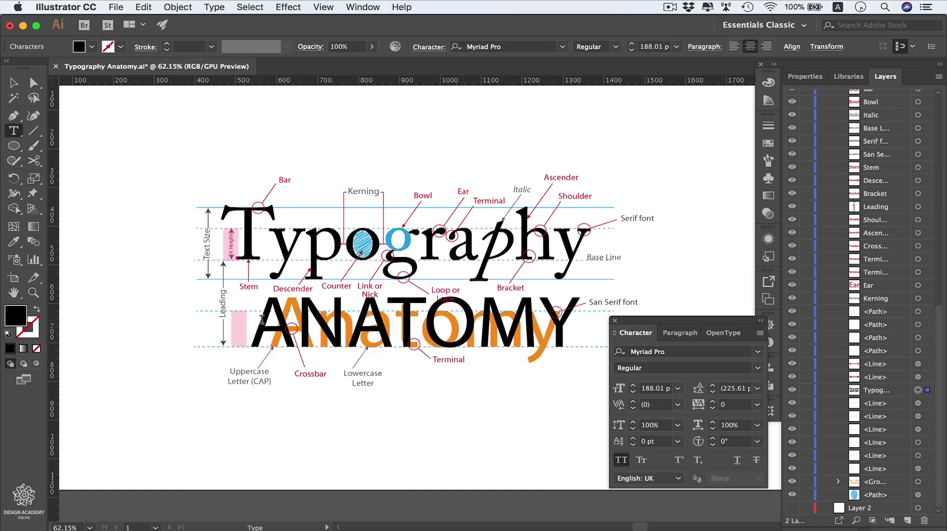
left_click_drag(252, 321, 607, 332)
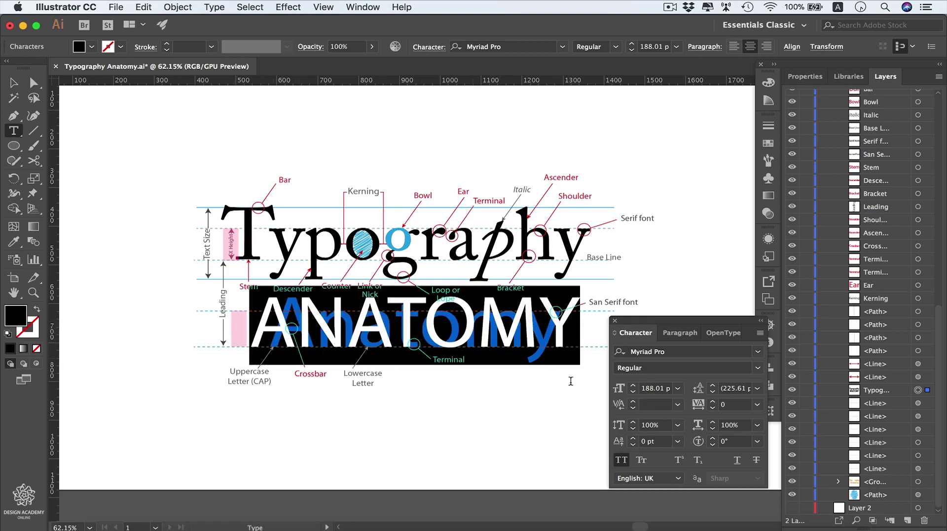
left_click(617, 463)
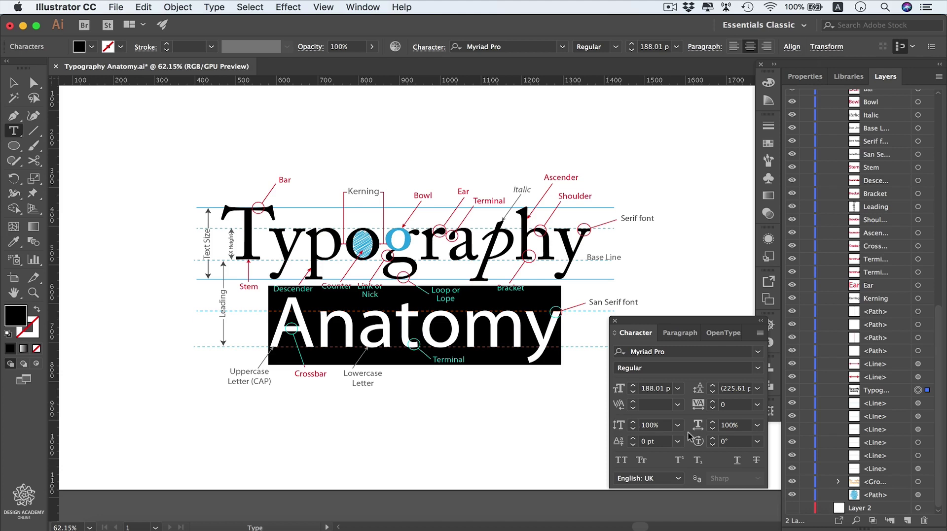
- Try Superscript and Subscript on the "y" of "Anatomy", turn the formatting off and finish editing the text
left_click_drag(532, 328, 564, 329)
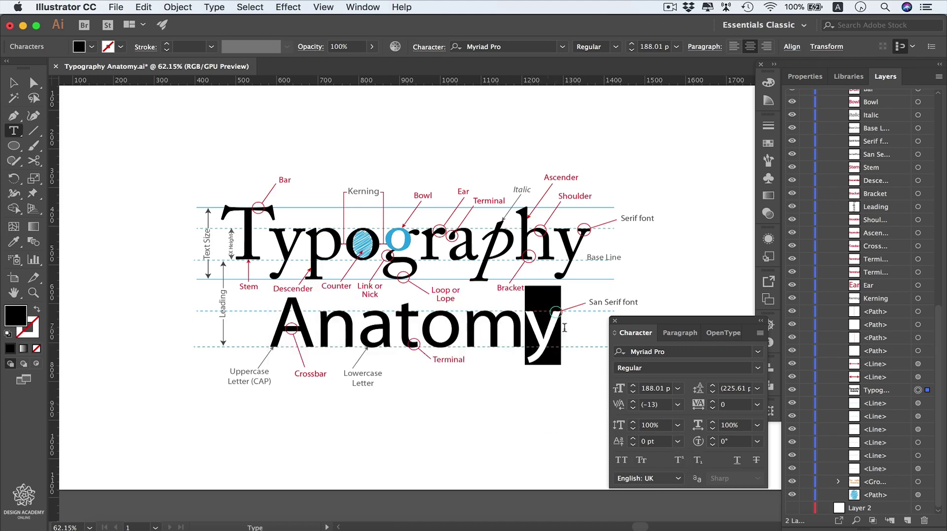
left_click(679, 460)
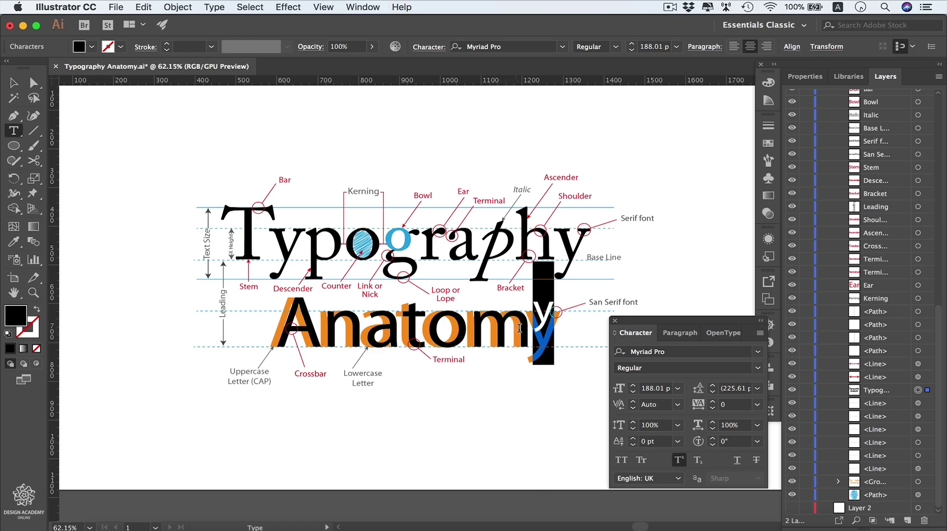
left_click(698, 460)
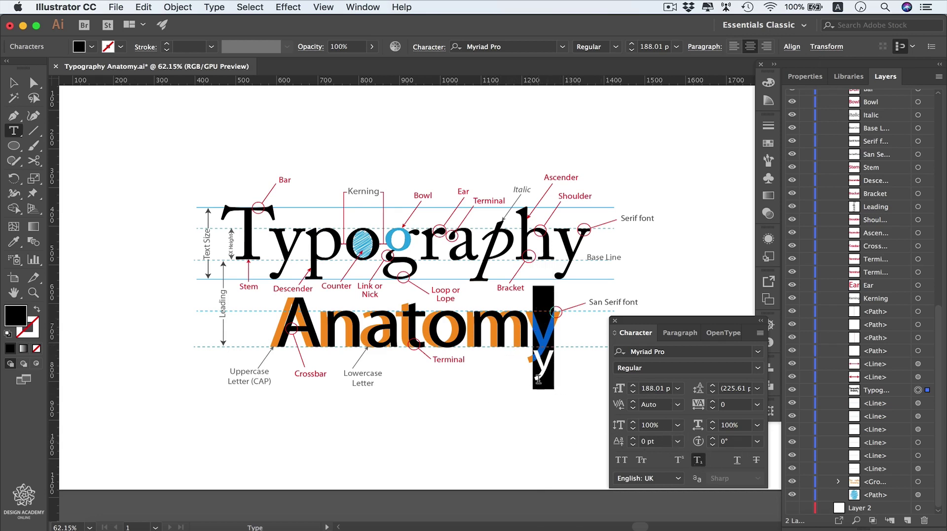
left_click(697, 460)
key("Escape")
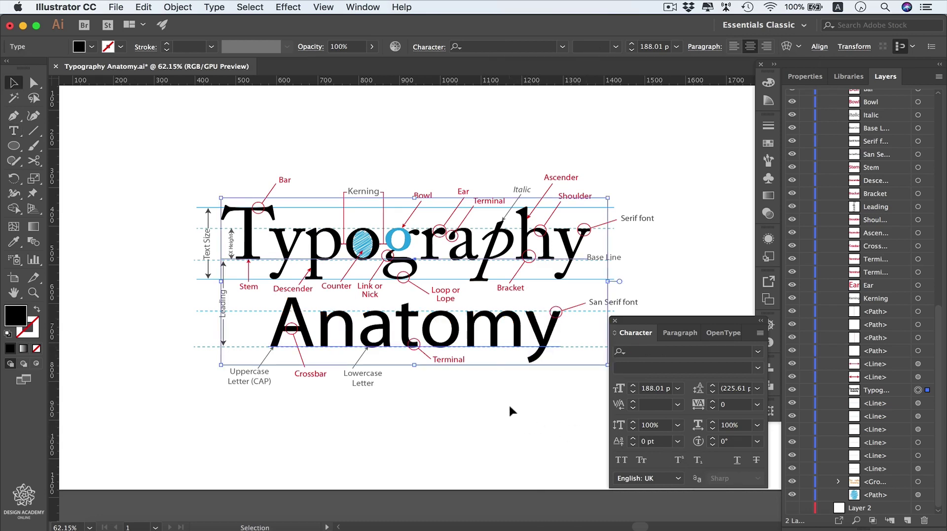
- Deselect the diagram text and add a new point text reading "1/2" below "Anatomy"
left_click(506, 404)
key("t")
left_click(491, 412)
type("1/2")
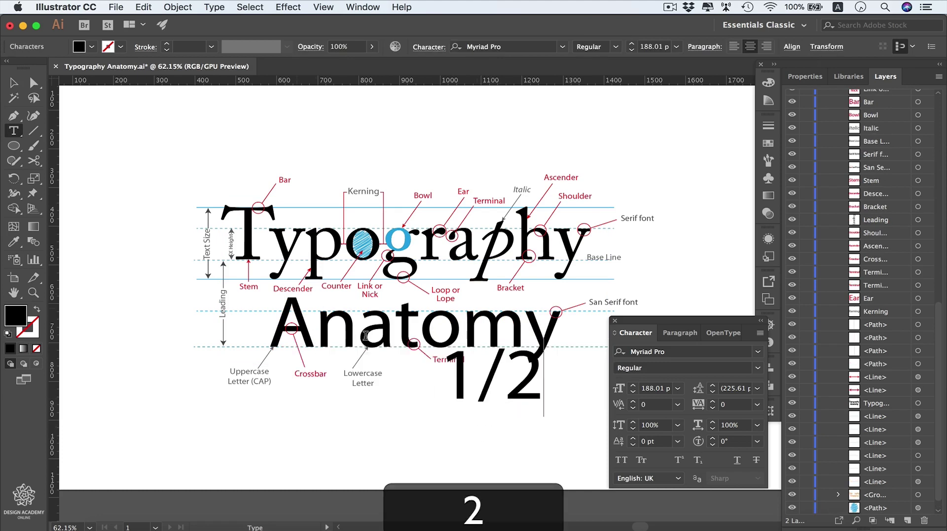
- Format the "1" of the new "1/2" text as Superscript and its "2" as Subscript
left_click_drag(455, 382, 468, 383)
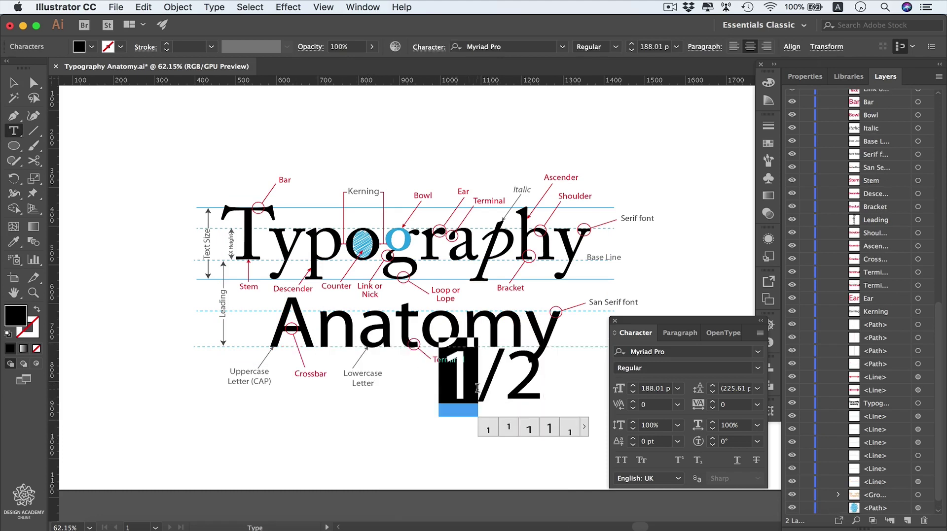
left_click(679, 461)
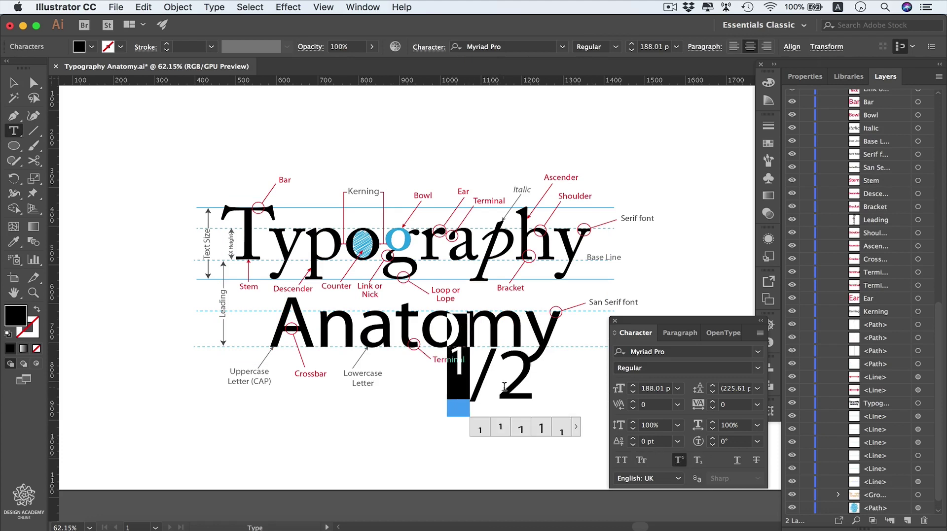
left_click_drag(503, 387, 536, 390)
left_click(698, 461)
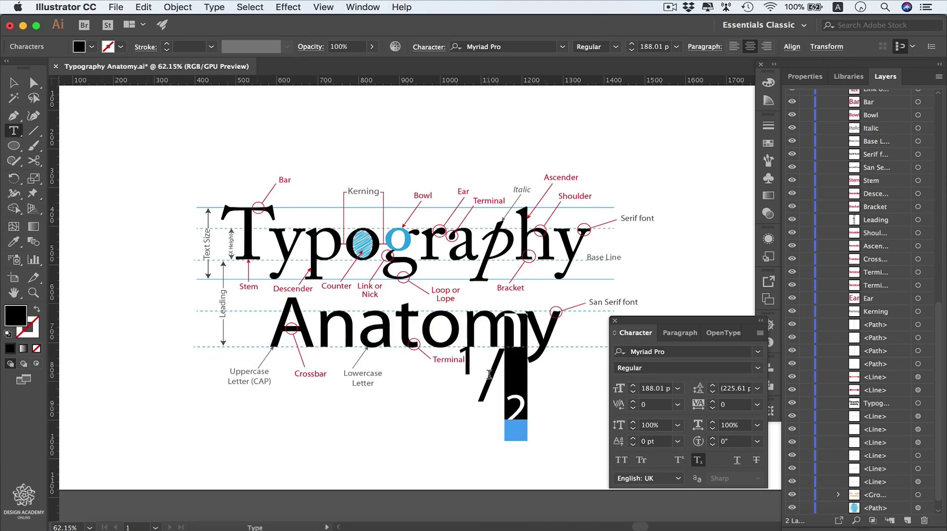
- Set the font size of the whole "1/2" fraction to 48 pt and finish editing it
left_click_drag(463, 371, 538, 389)
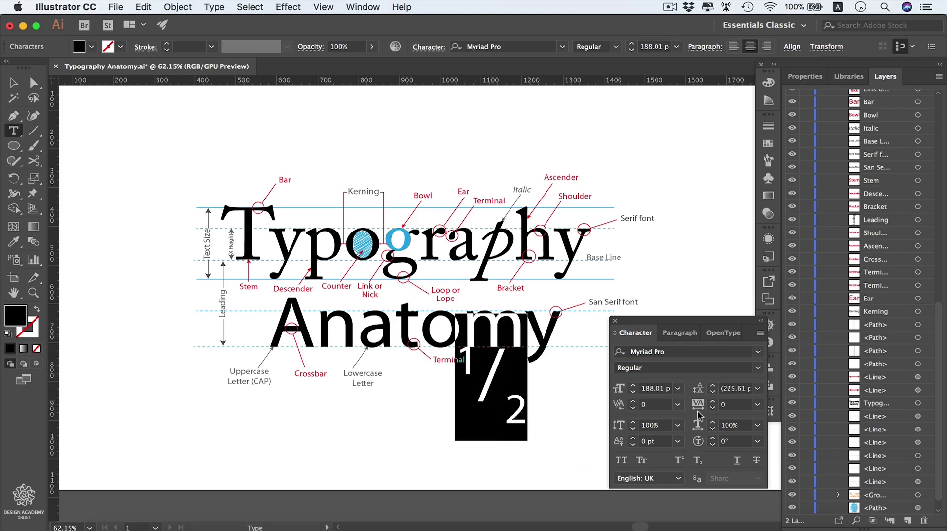
left_click(677, 389)
left_click(702, 350)
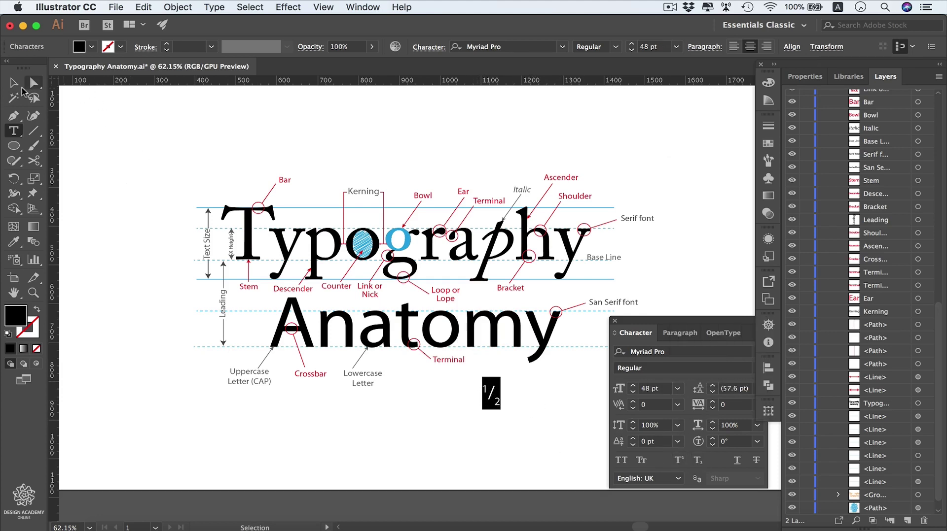
key("Escape")
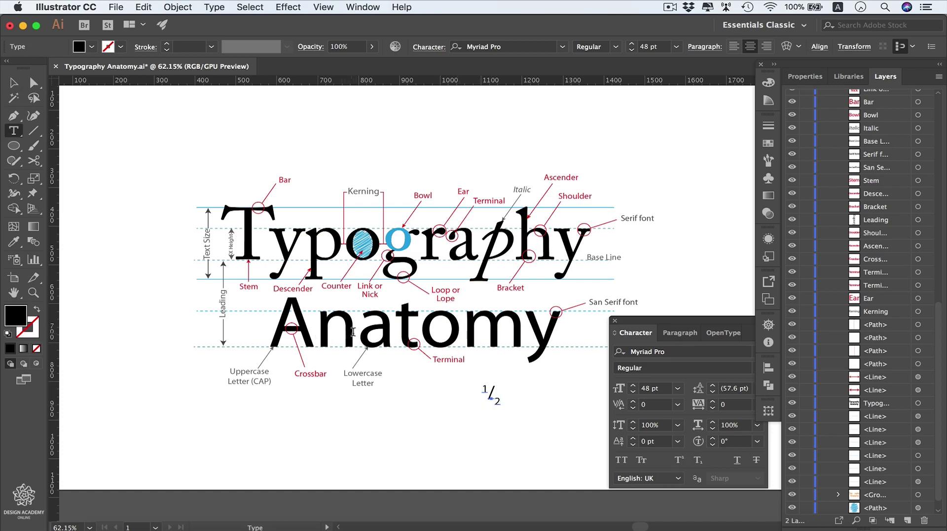
- Select the word "Anatomy" and underline it
double_click(352, 333)
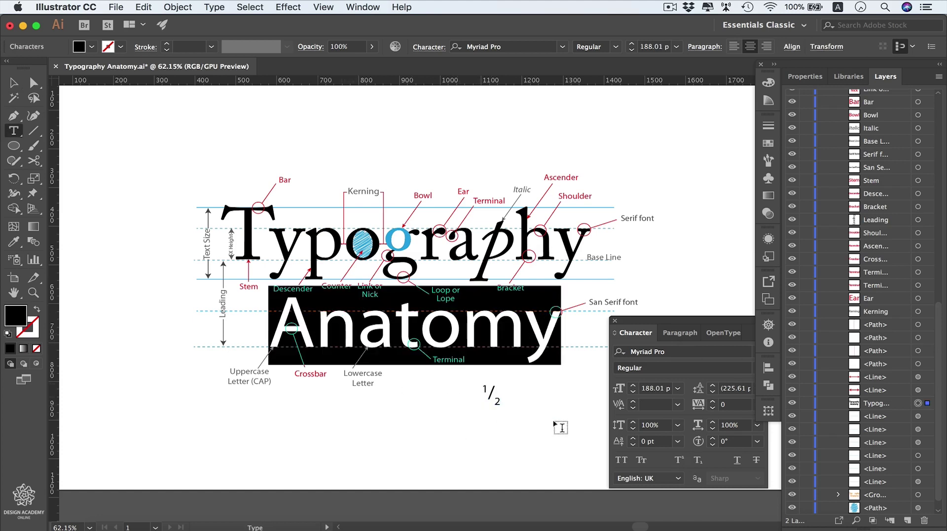
left_click(737, 461)
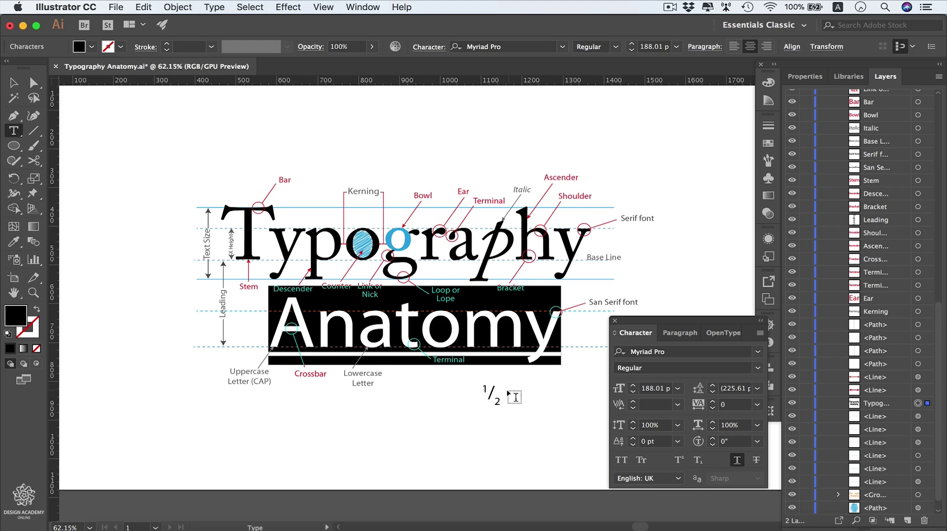
- Reselect the word "Anatomy" and apply Strikethrough to it in addition to the underline
left_click(280, 325)
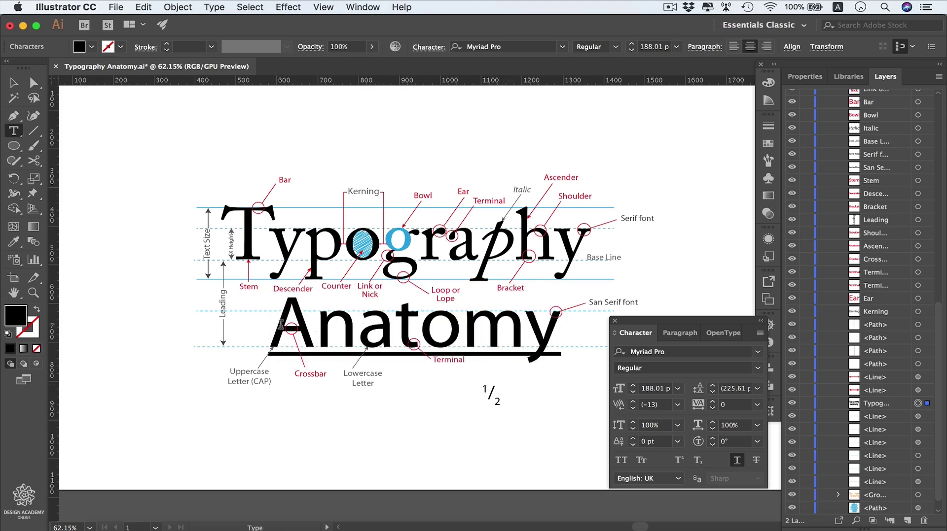
double_click(465, 332)
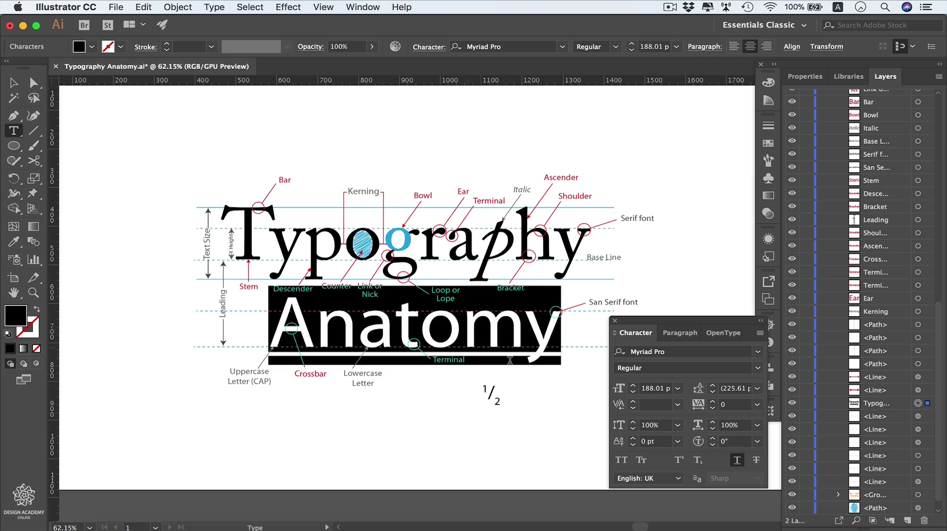
left_click(754, 461)
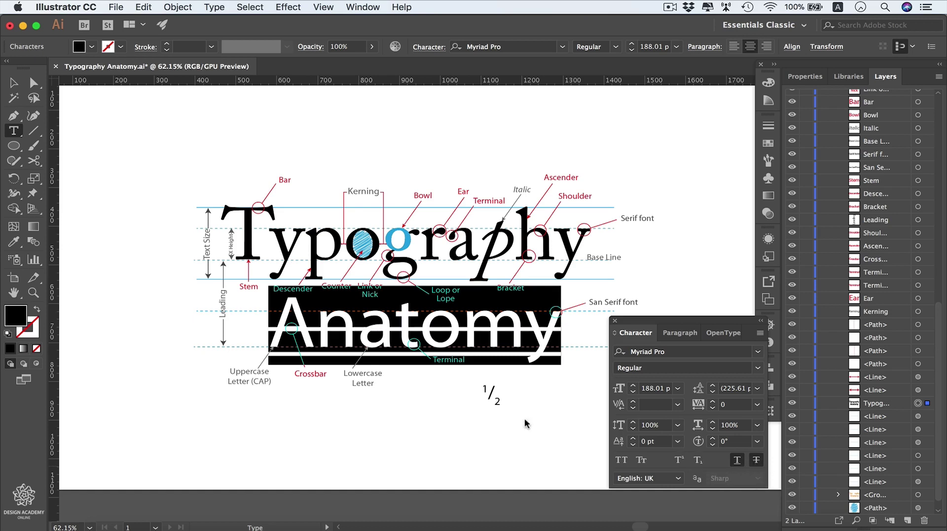
- Remove both the underline and the strikethrough from the word "Anatomy"
left_click(737, 463)
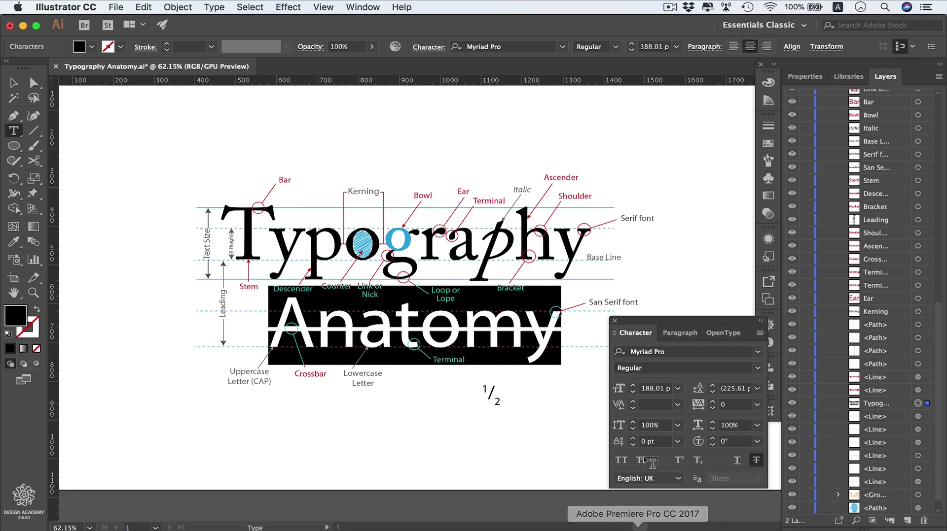
left_click(755, 460)
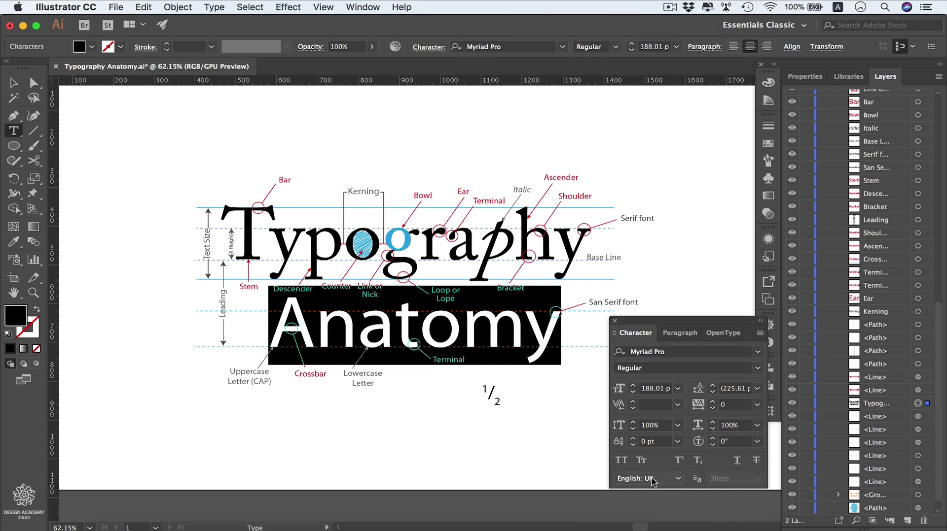
- Review the available text languages and the additional character options, including Reset Panel, and deselect the word "Anatomy"
left_click(679, 479)
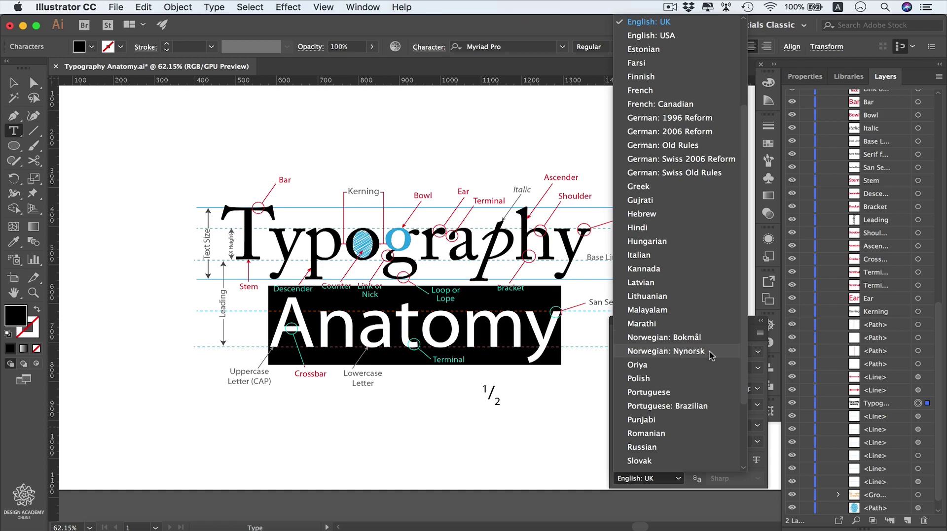
key("Escape")
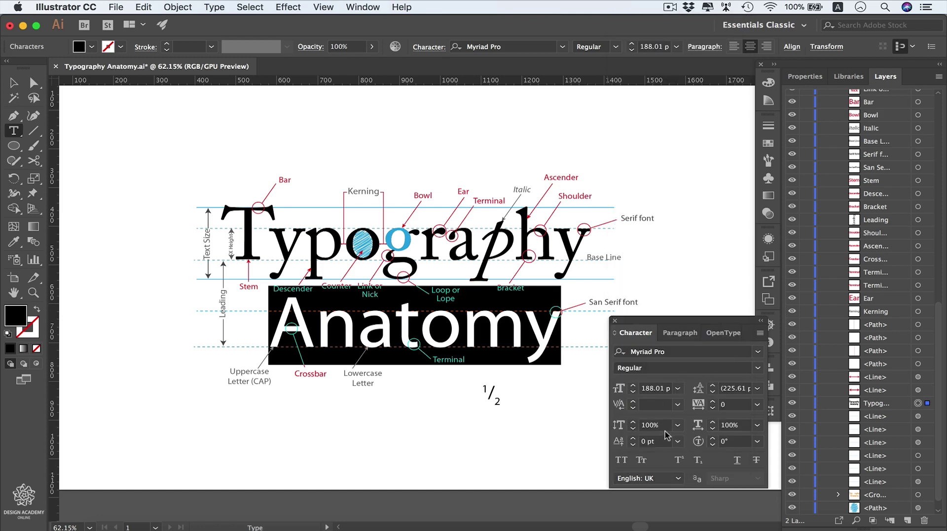
left_click(759, 335)
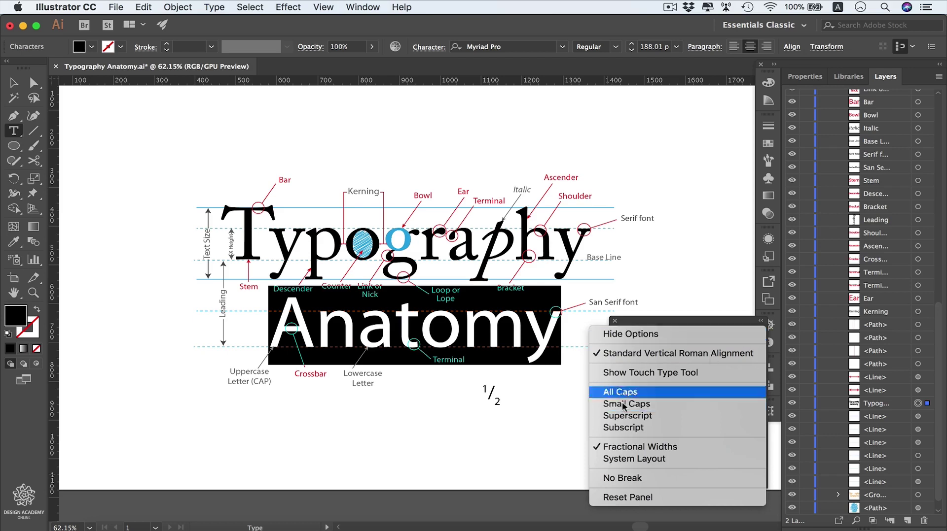
left_click(663, 498)
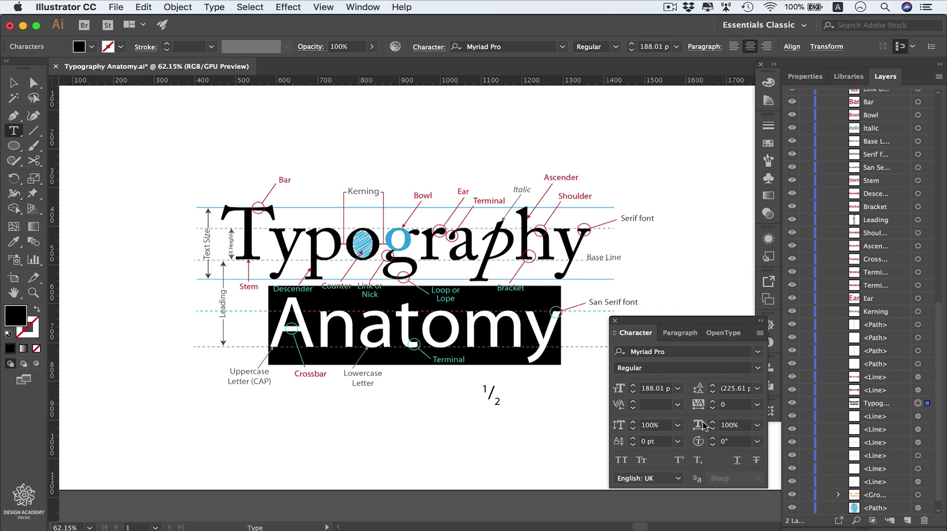
left_click(760, 333)
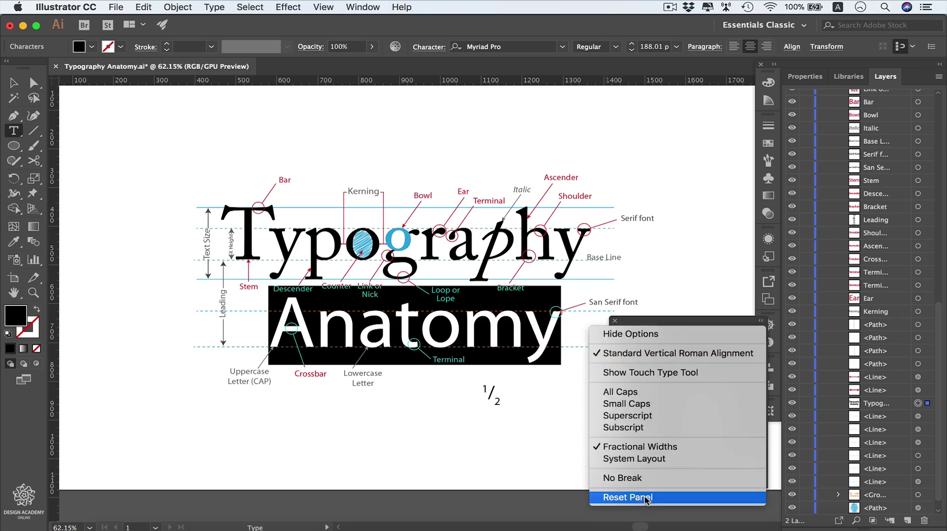
left_click(682, 321)
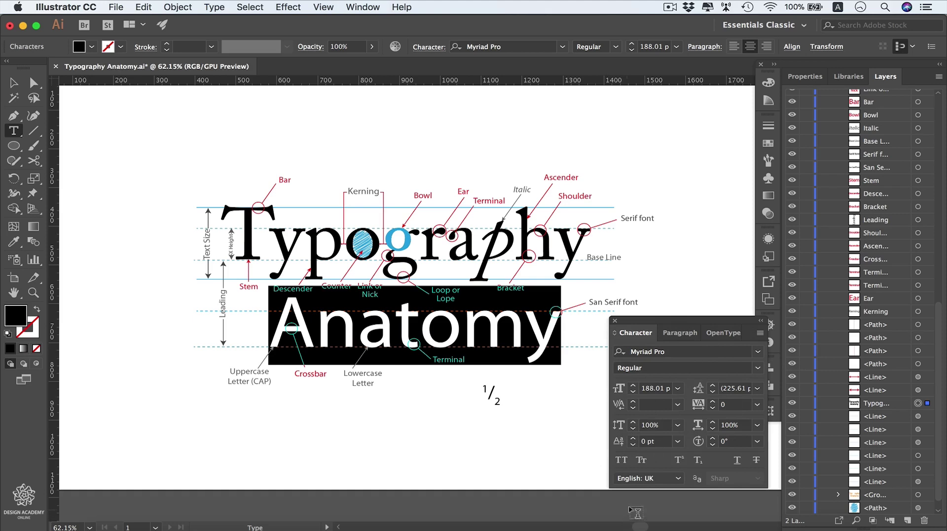
key("Right")
key("Left")
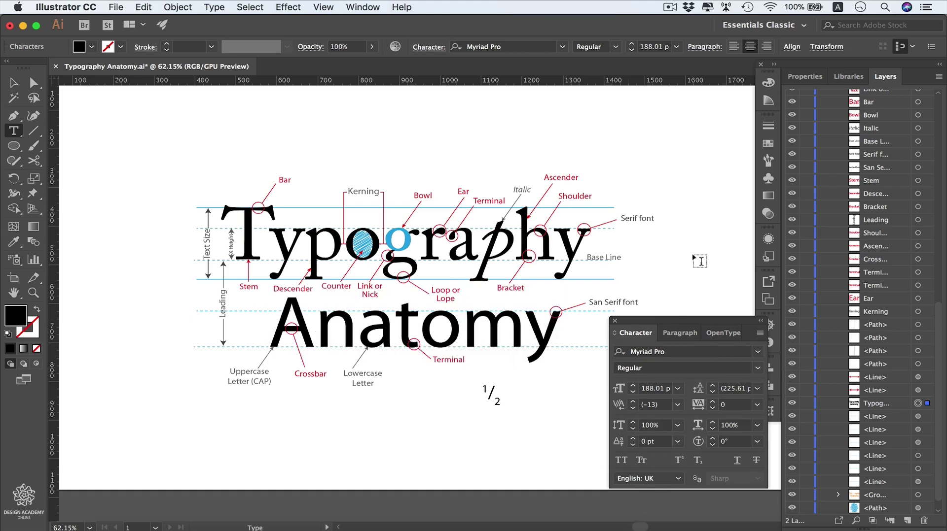